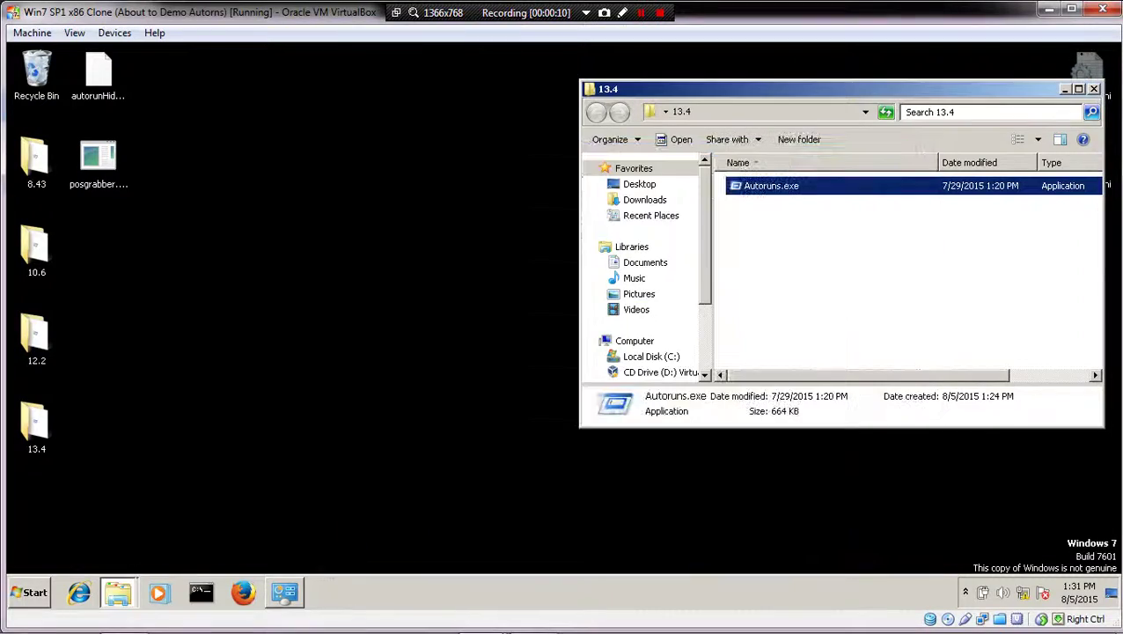
# - Run Autoruns from the 8.43 folder, look through its full list of startup entries, and close the program and open folder windows
pyautogui.doubleClick(35, 158)
pyautogui.doubleClick(198, 149)
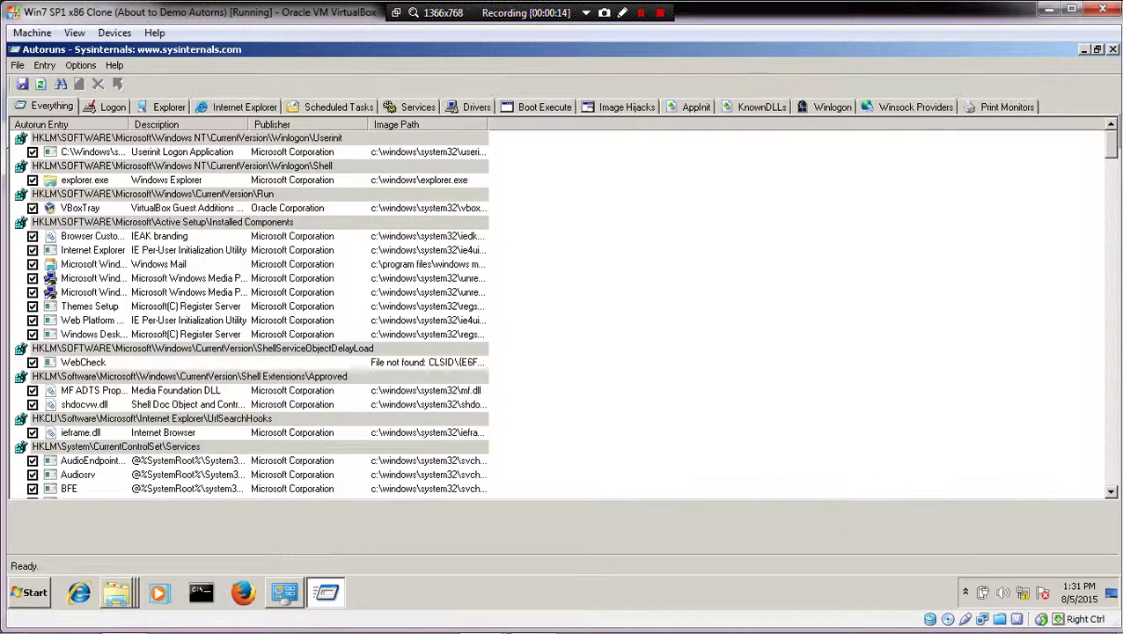
pyautogui.scroll(-6, 251, 312)
pyautogui.scroll(6, 250, 313)
pyautogui.click(1113, 49)
pyautogui.hotkey('alt', 'F4')
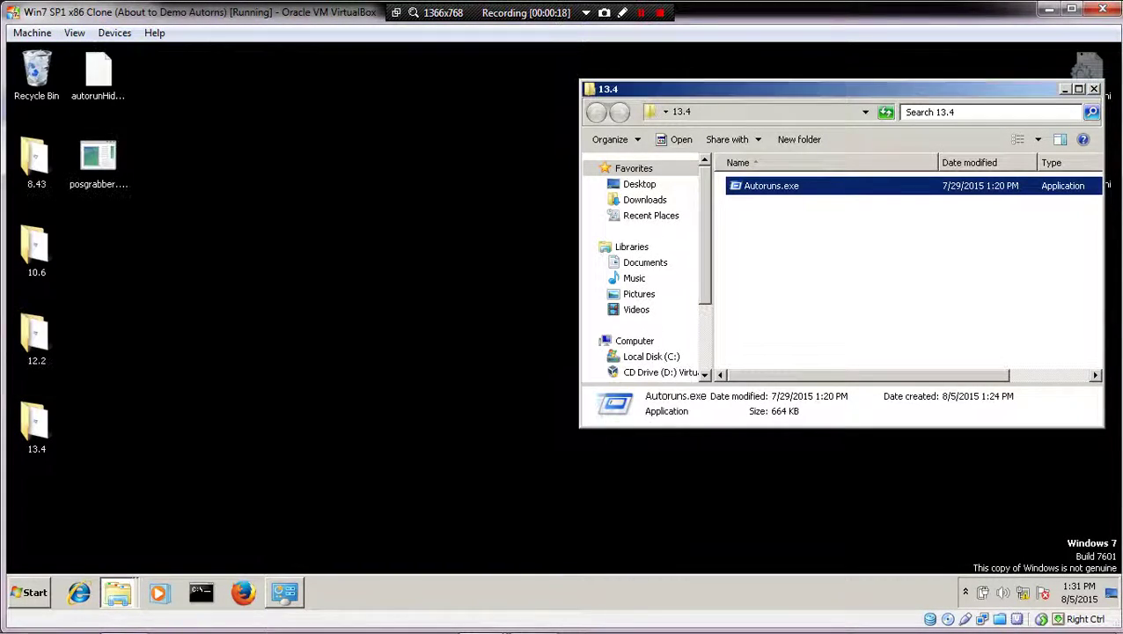
pyautogui.hotkey('alt', 'F4')
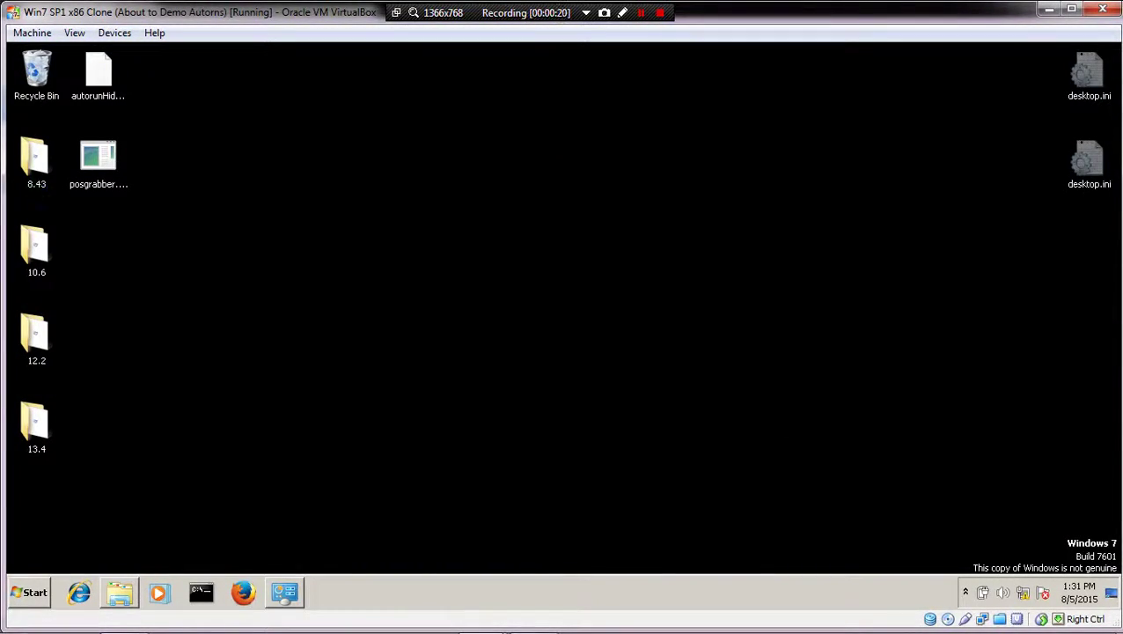
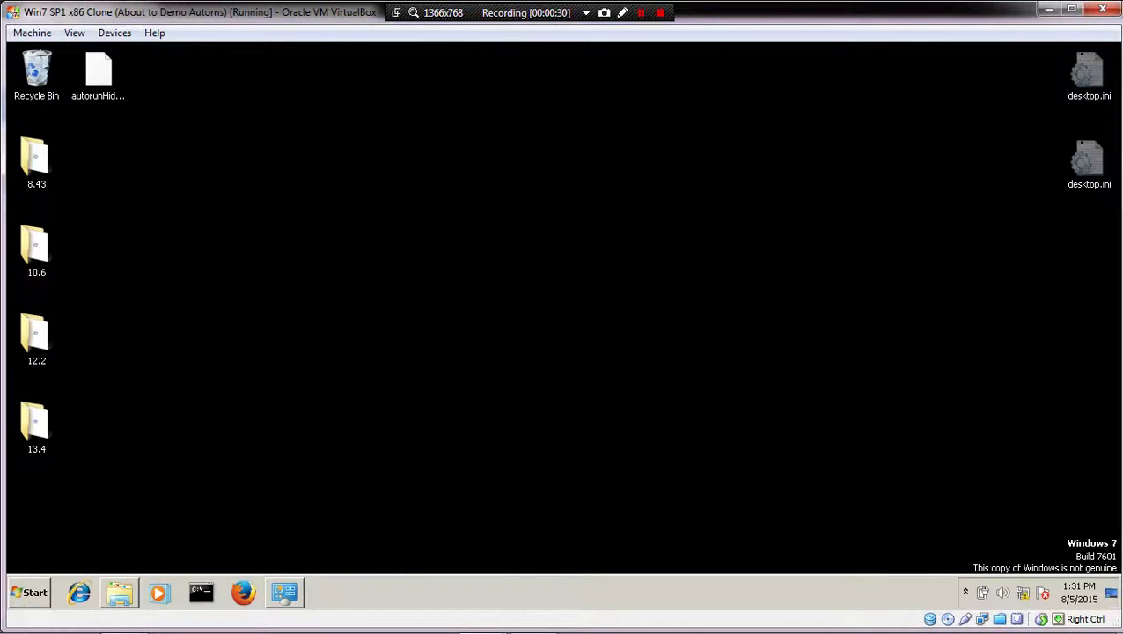
# - Launch Autoruns.exe from the 13.4 folder, then move its window up and widen it to show more columns
pyautogui.doubleClick(36, 427)
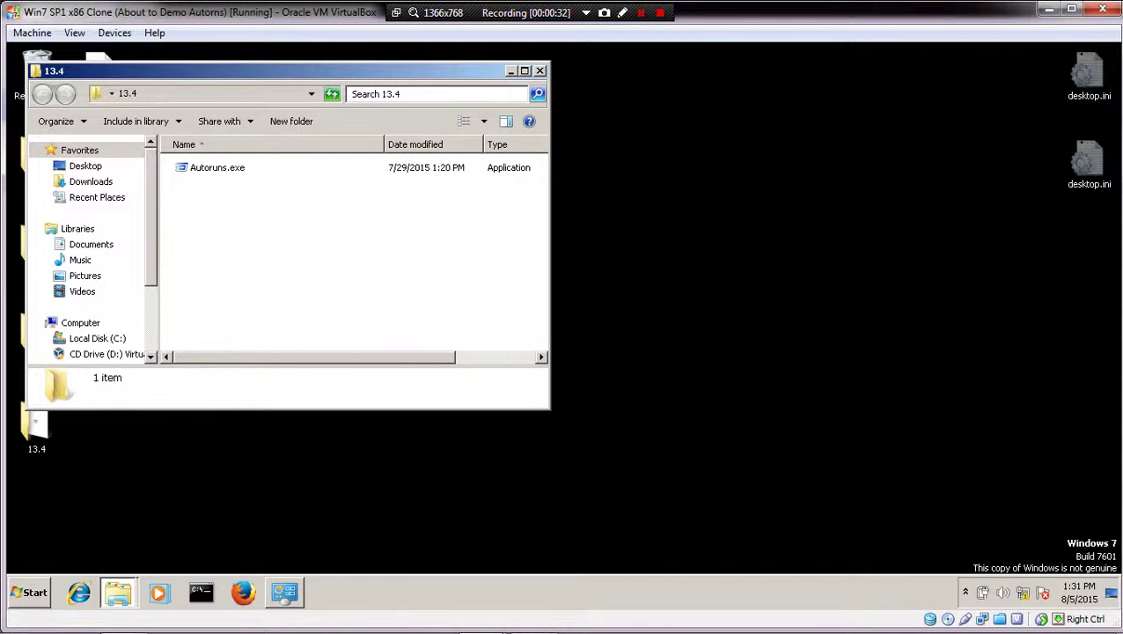
pyautogui.doubleClick(217, 167)
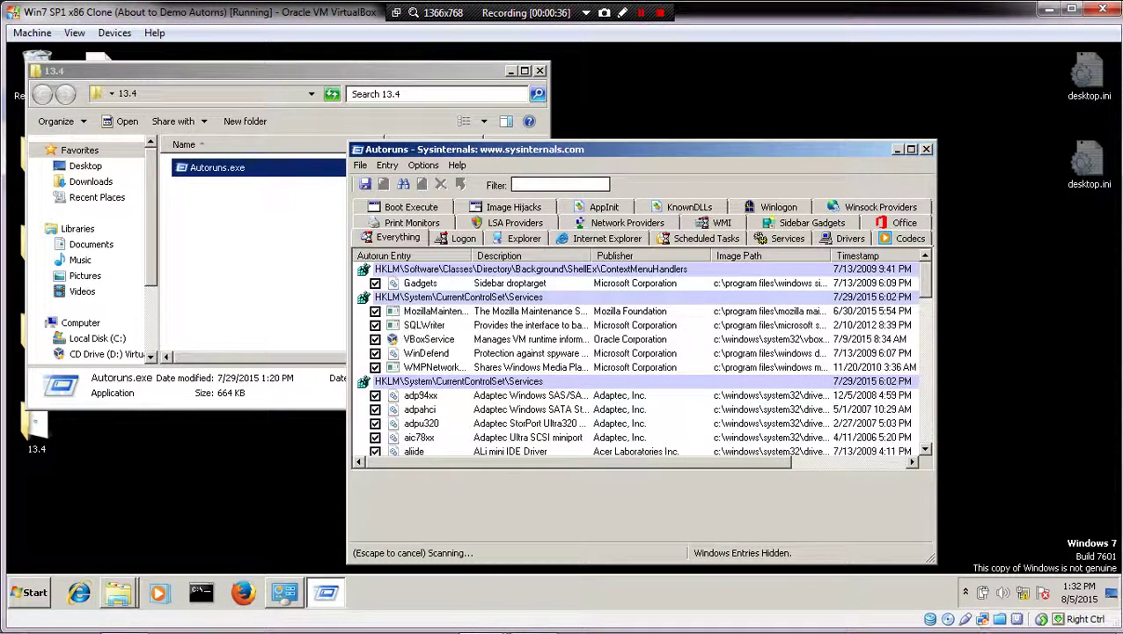
pyautogui.moveTo(643, 141); pyautogui.dragTo(642, 54)
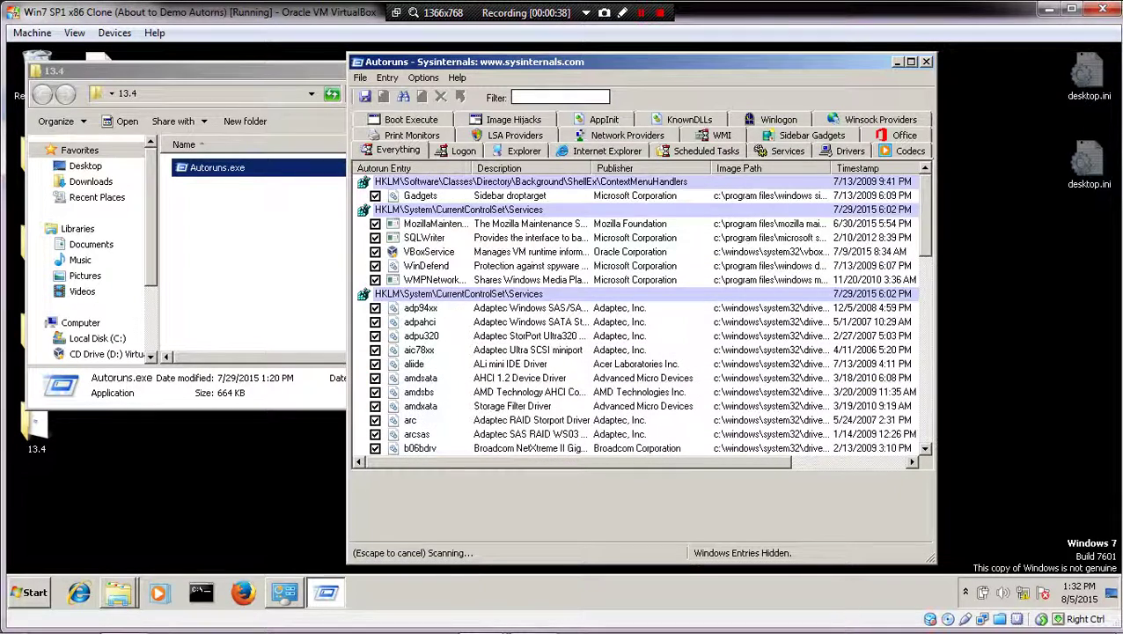
pyautogui.moveTo(936, 308); pyautogui.dragTo(1081, 308)
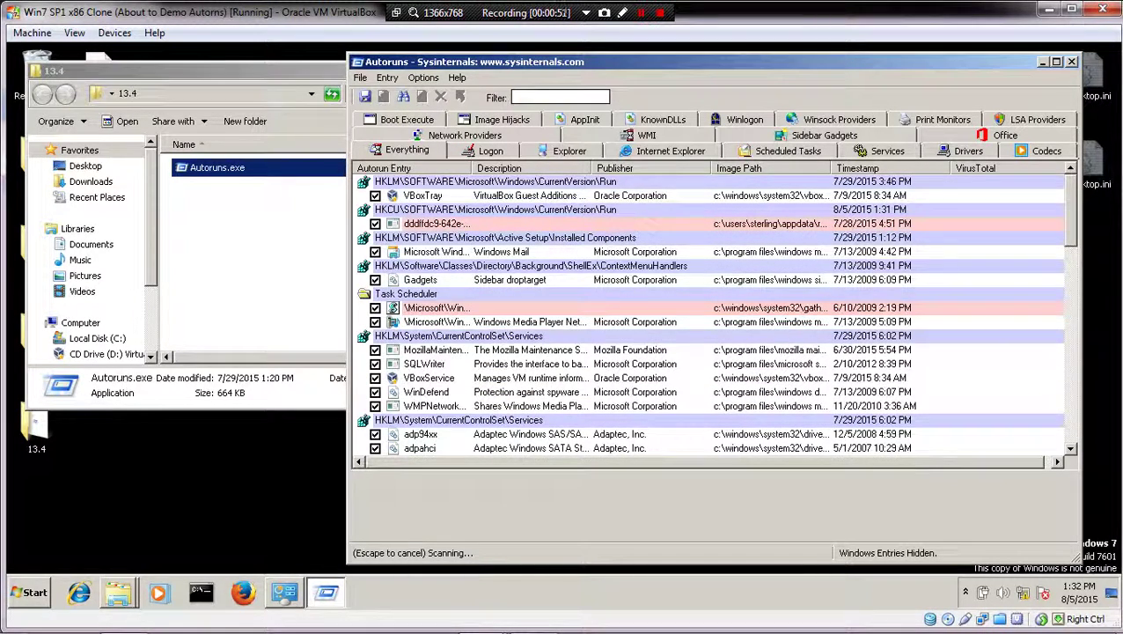
# - Examine the ttfpm.exe entry under the HKCU Run key, then close the 13.4 folder and Autoruns
pyautogui.click(765, 224)
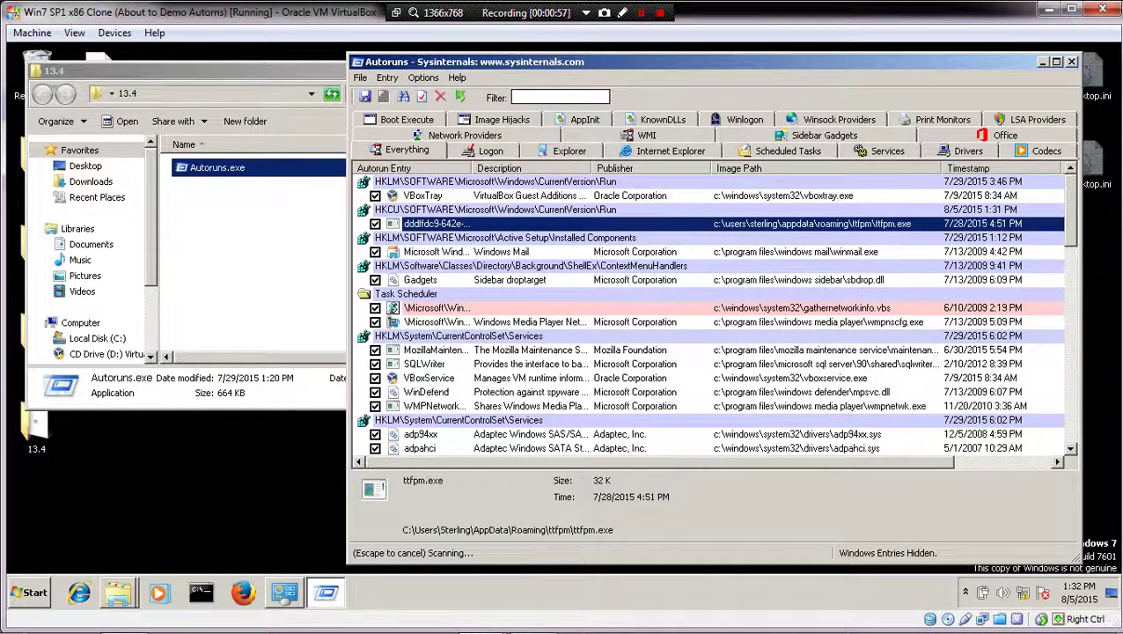
pyautogui.hotkey('alt', 'Tab')
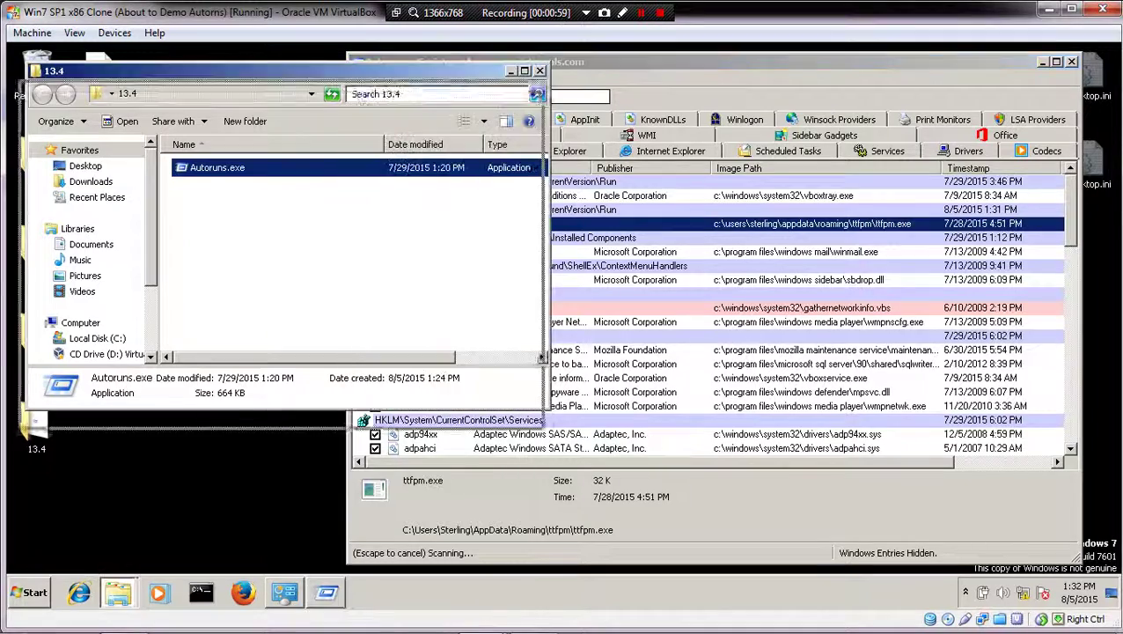
pyautogui.click(567, 186)
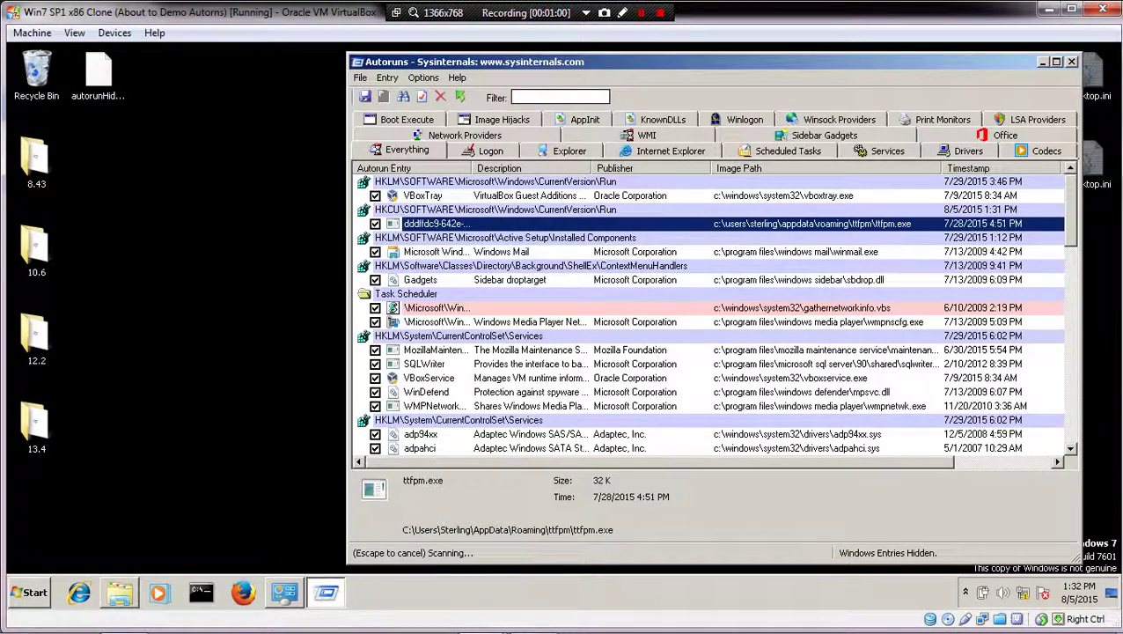
pyautogui.hotkey('alt', 'F4')
# - Run autoruns.exe from the 8.43 folder, inspect the ttfpm.exe entry under HKCU Run, and close both windows
pyautogui.doubleClick(35, 159)
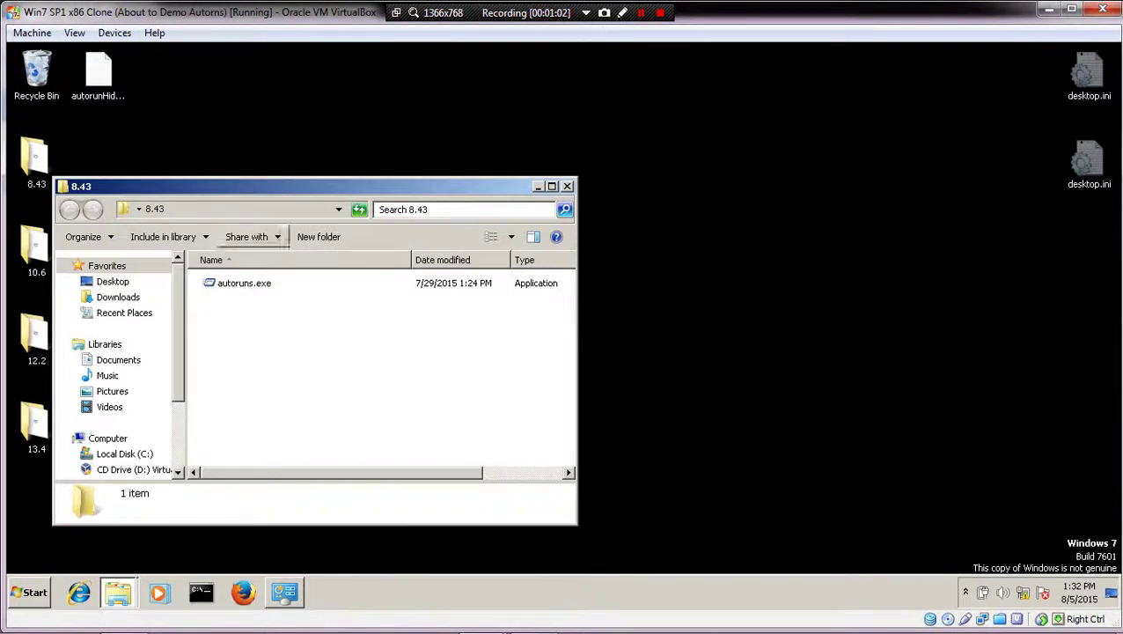
pyautogui.click(244, 283)
pyautogui.press('Return')
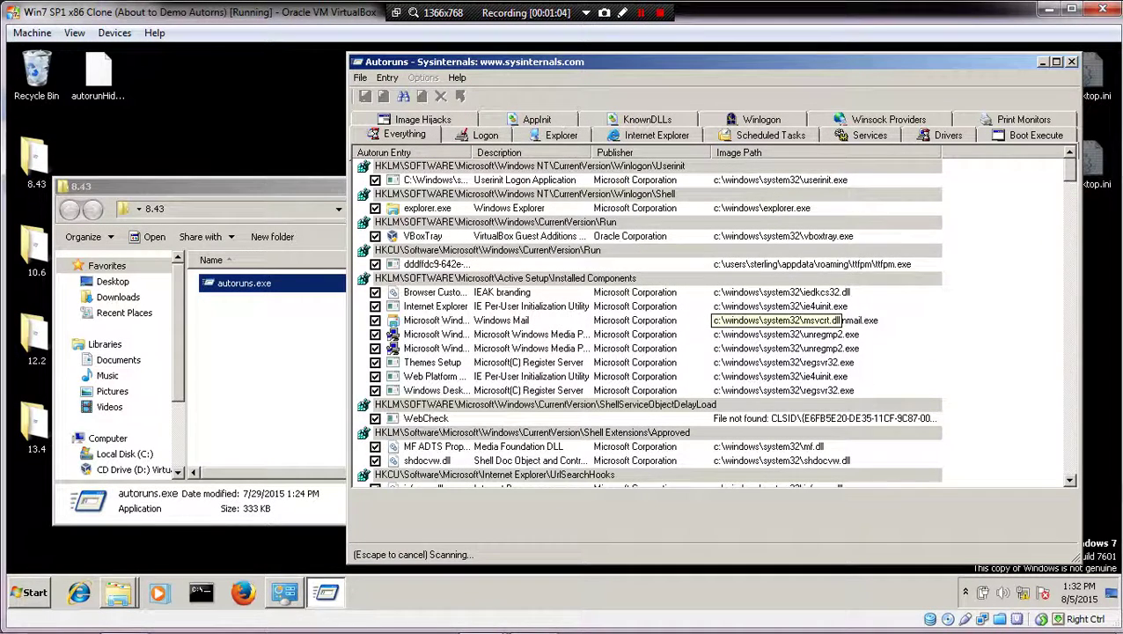
pyautogui.click(437, 264)
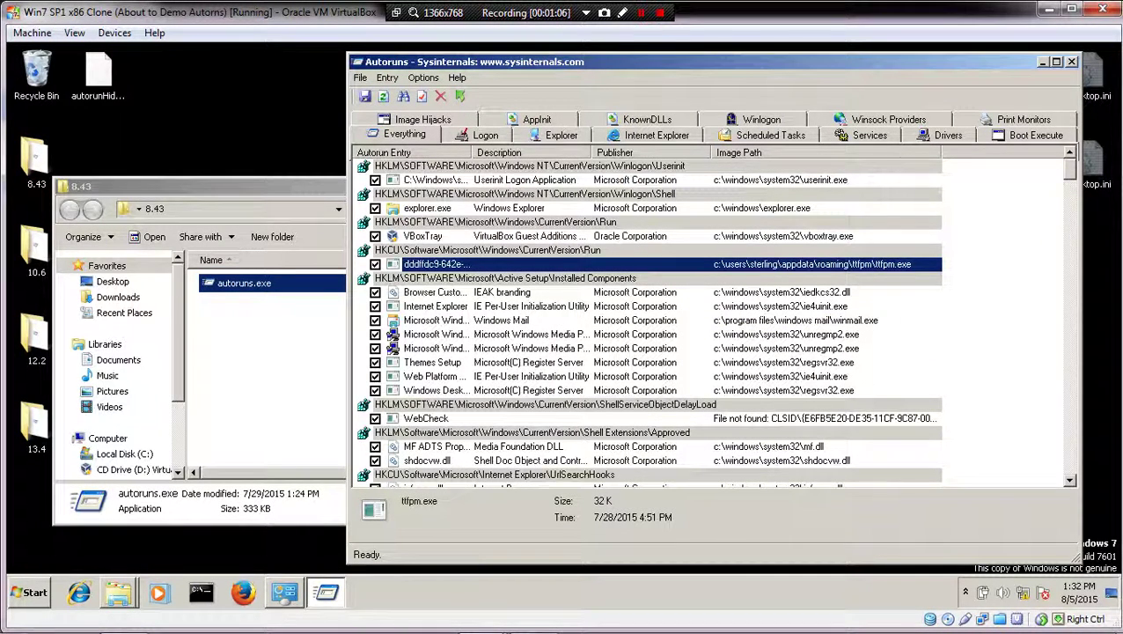
pyautogui.hotkey('alt', 'F4')
pyautogui.hotkey('alt', 'F4')
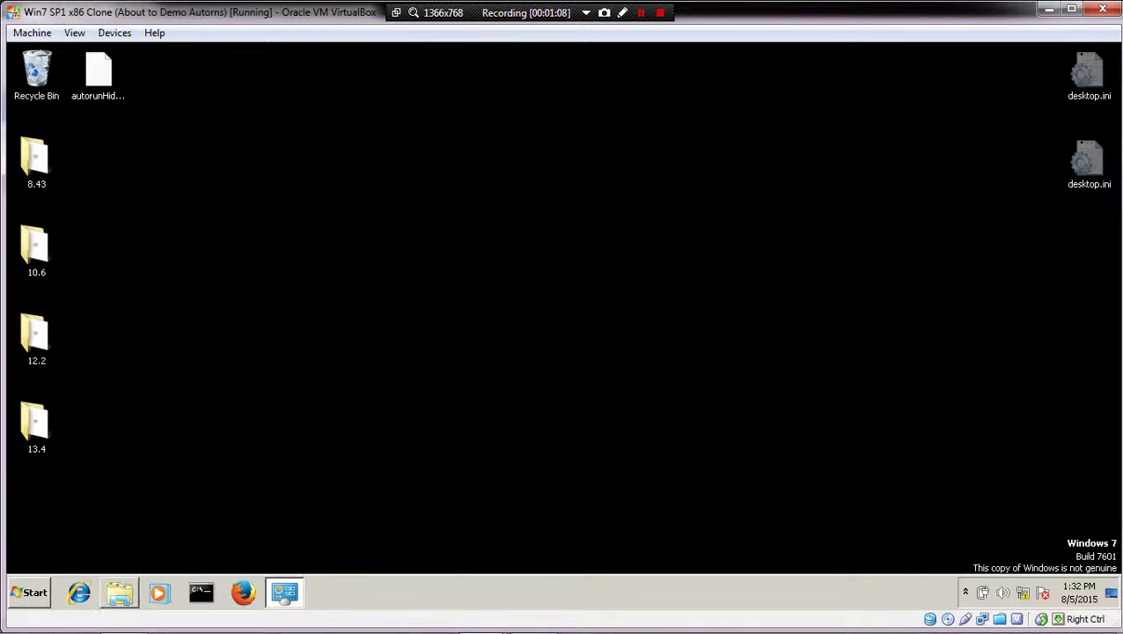
# - Launch Compatibility Administrator (32-bit) with elevated rights and open the autorunHider_sysinternals_killer_x86.sdb database from the desktop
pyautogui.press('super')
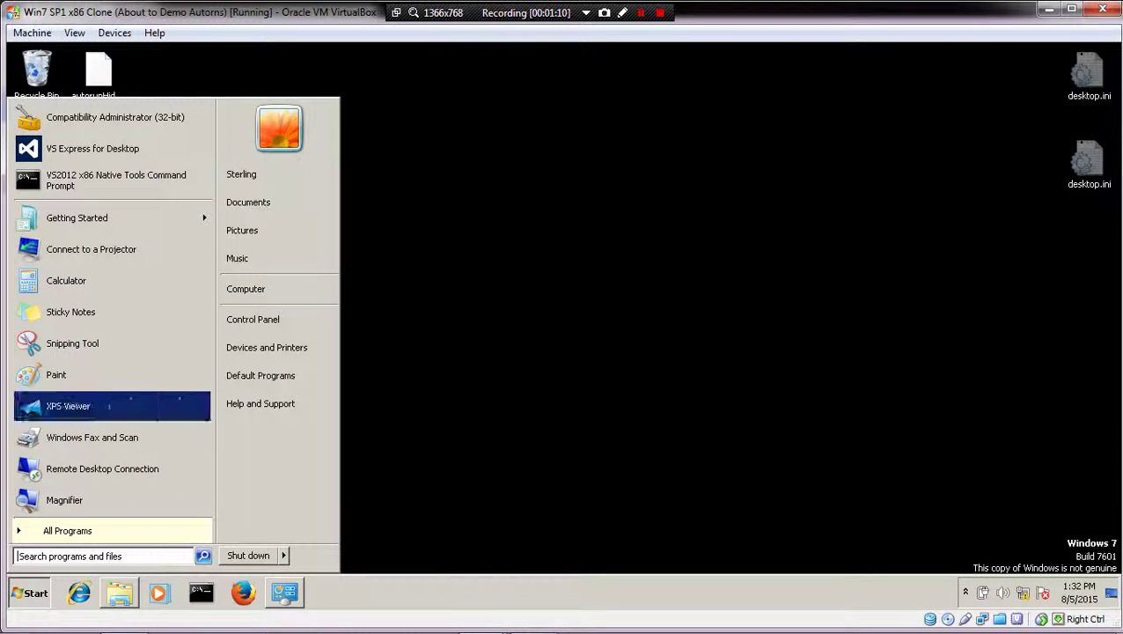
pyautogui.press('Return')
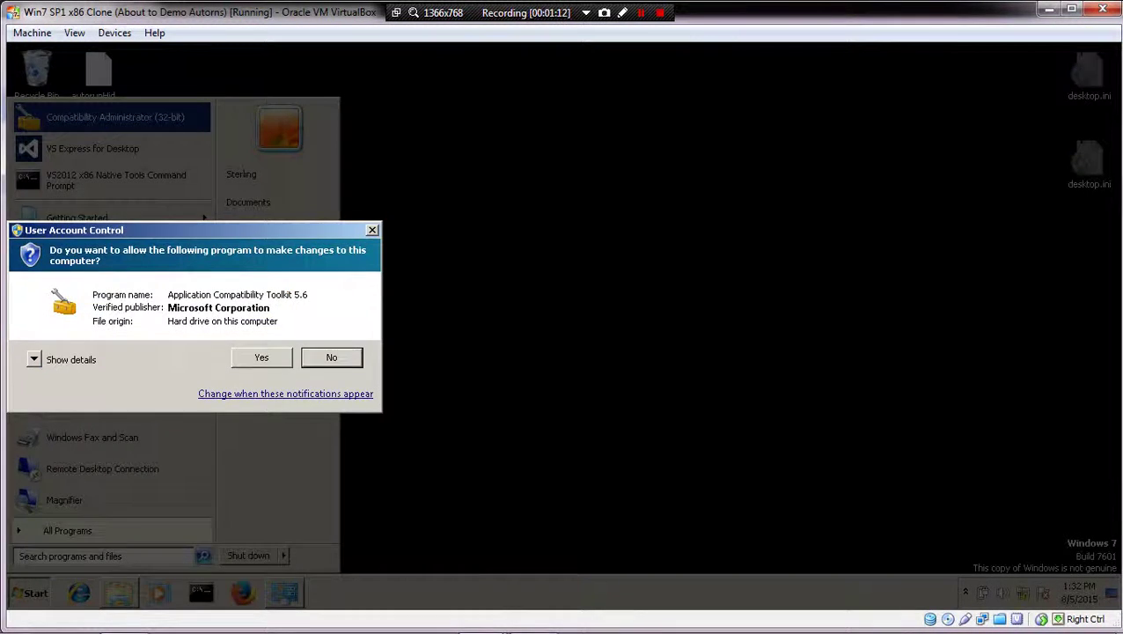
pyautogui.hotkey('alt', 'y')
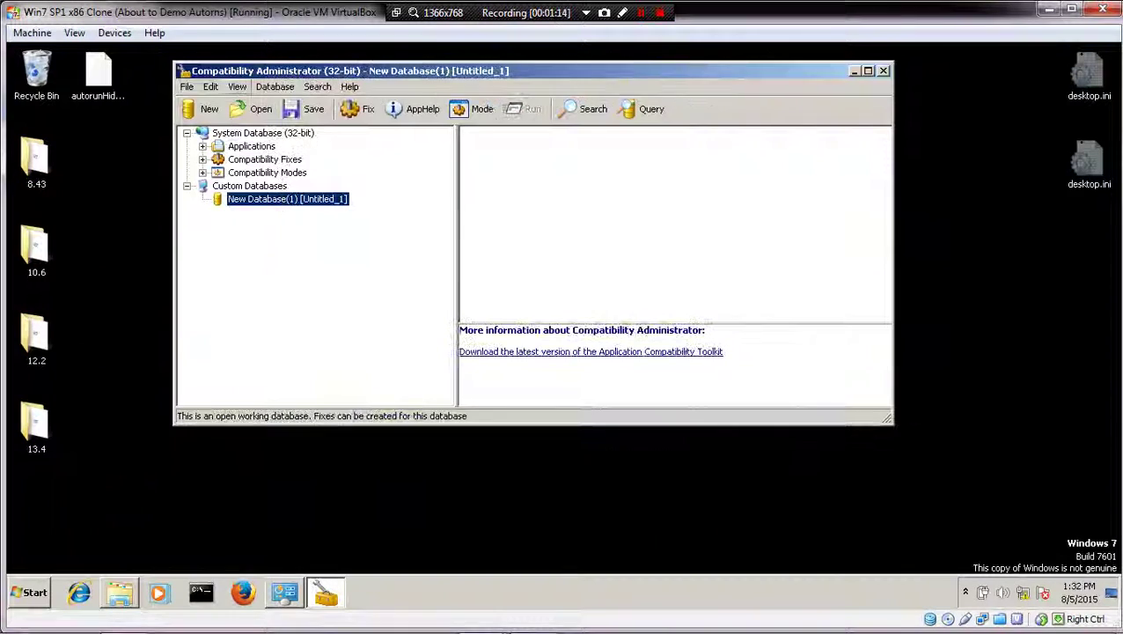
pyautogui.hotkey('ctrl', 'o')
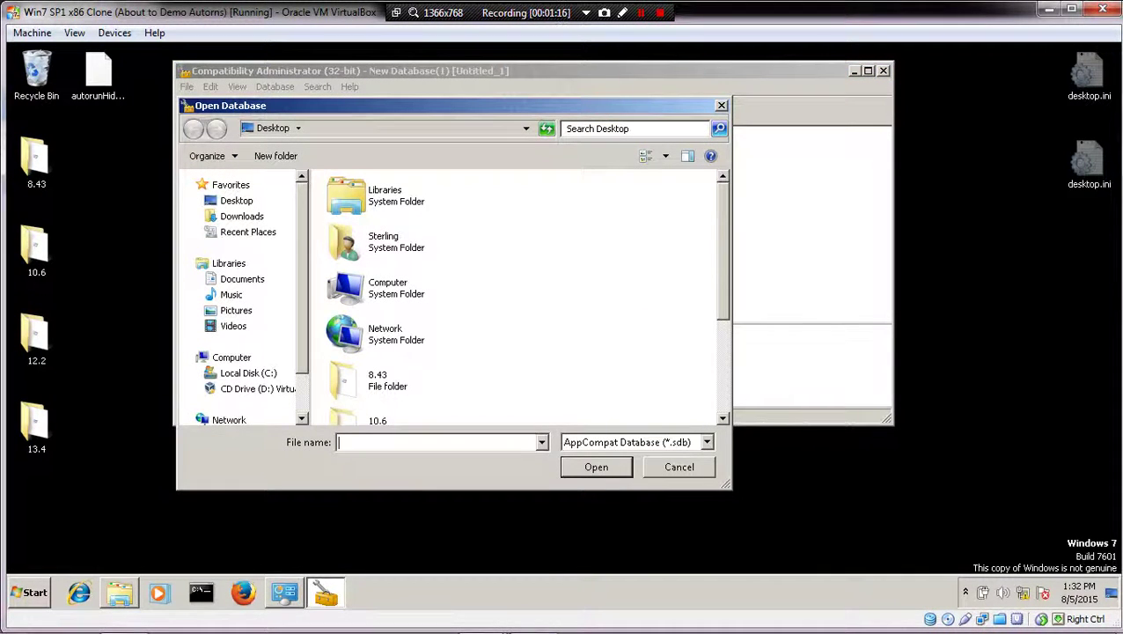
pyautogui.scroll(-3, 518, 295)
pyautogui.doubleClick(423, 403)
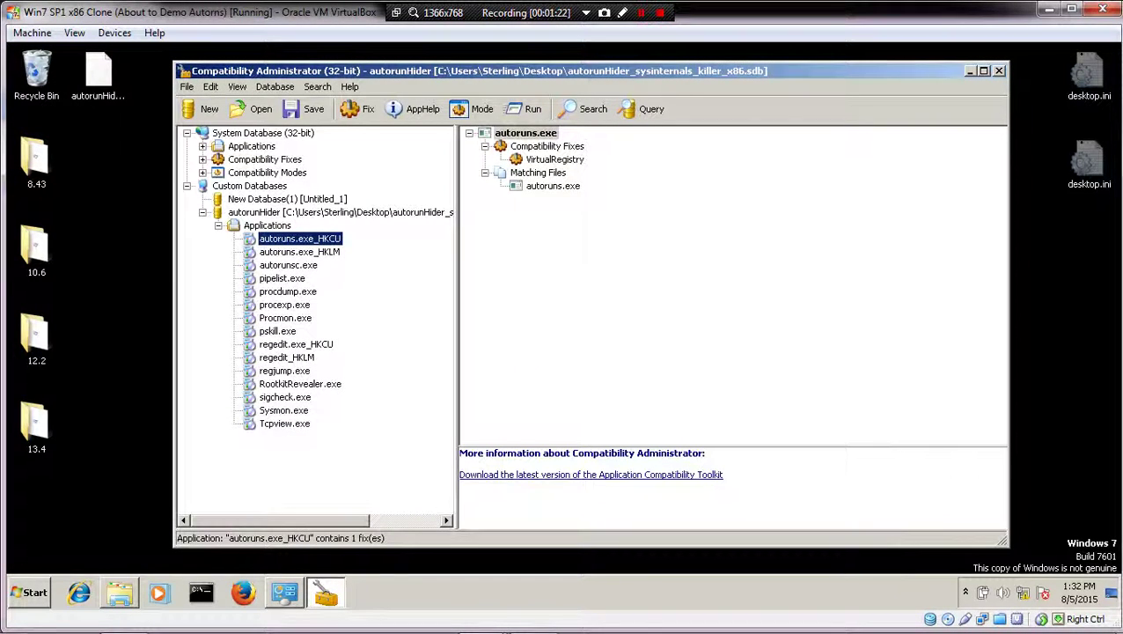
# - Inspect the VirtualRegistry fix of autoruns.exe_HKLM, open that application fix for editing, and list only its selected compatibility fixes
pyautogui.click(299, 252)
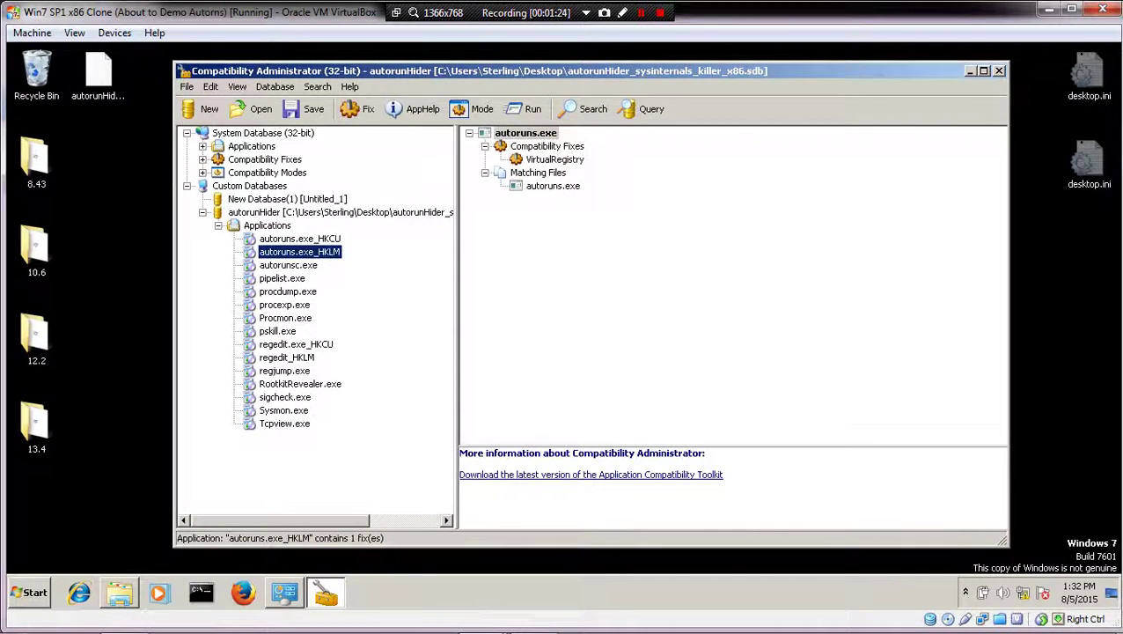
pyautogui.click(555, 159)
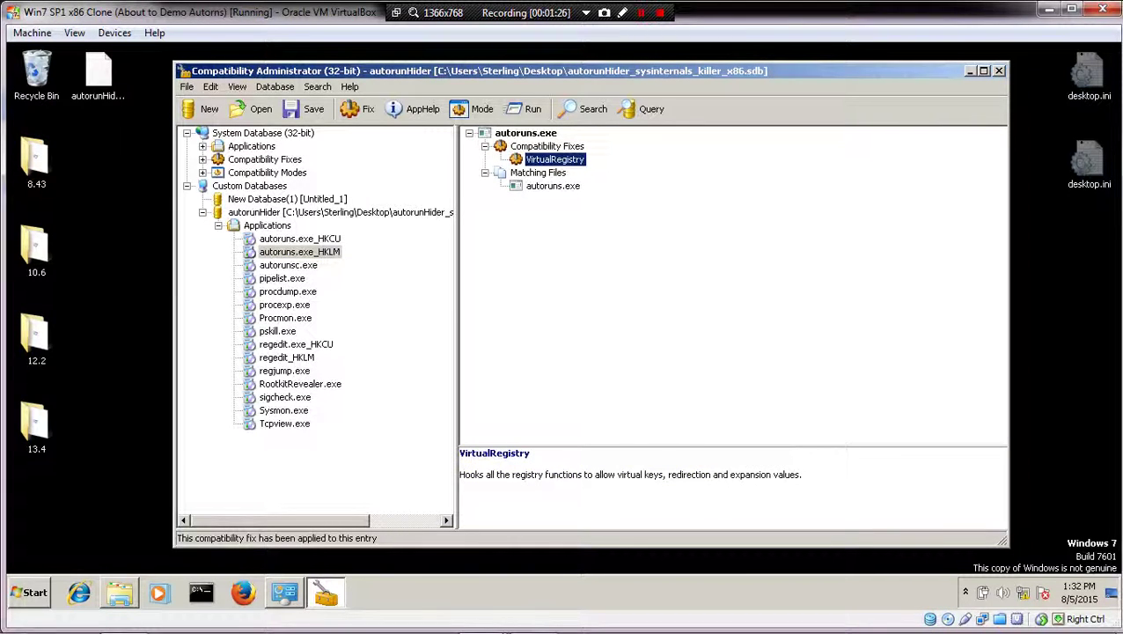
pyautogui.rightClick(520, 133)
pyautogui.click(546, 139)
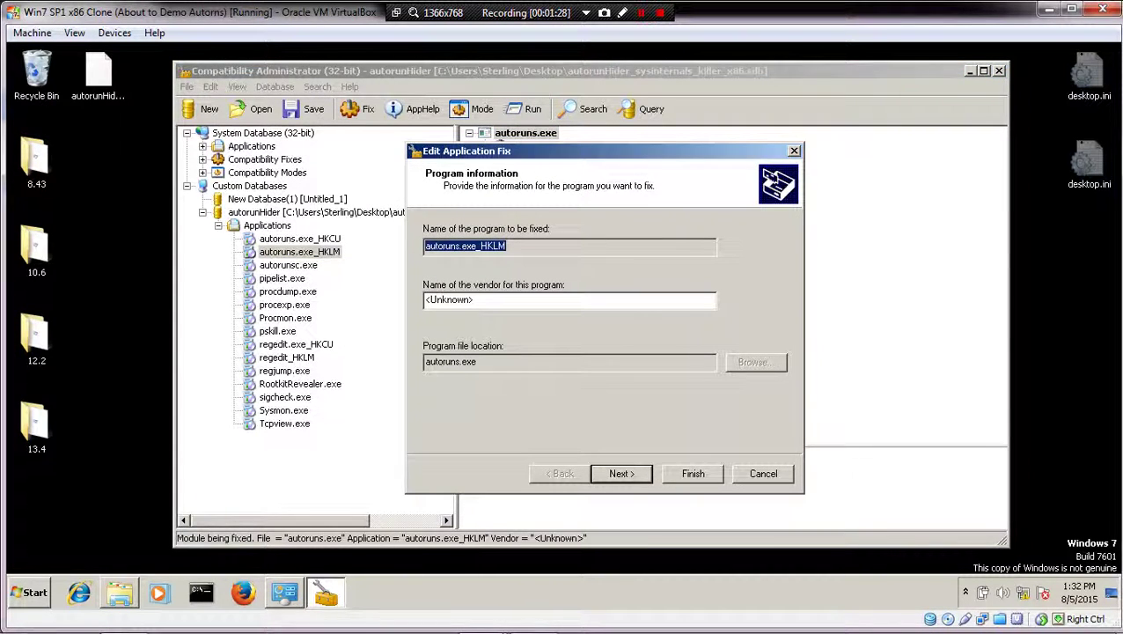
pyautogui.press('Return')
pyautogui.press('Return')
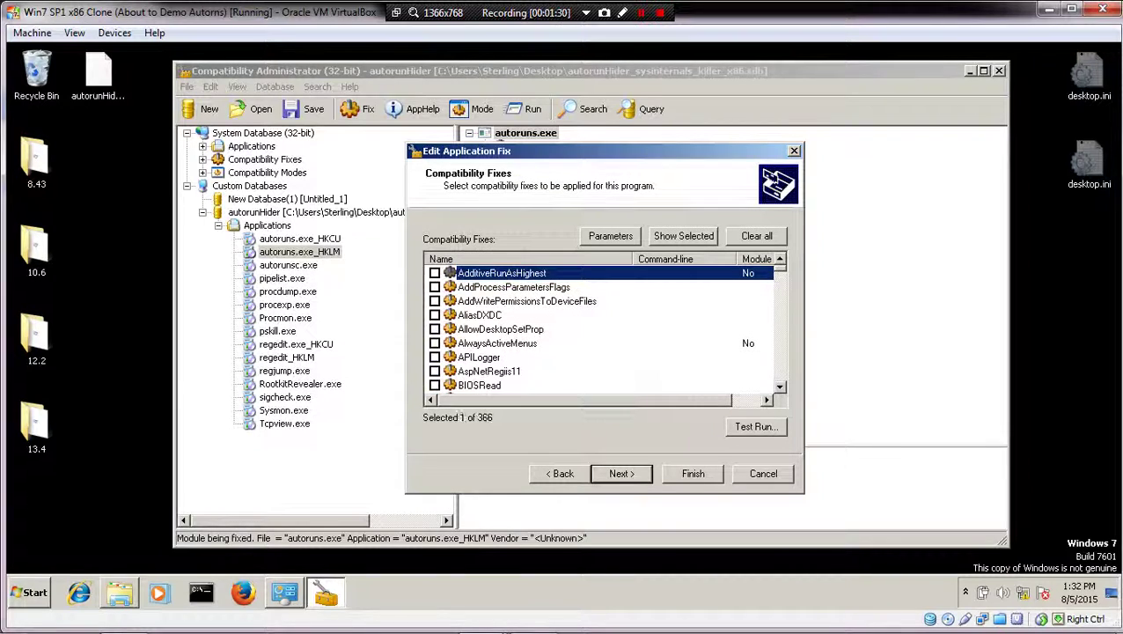
pyautogui.click(683, 236)
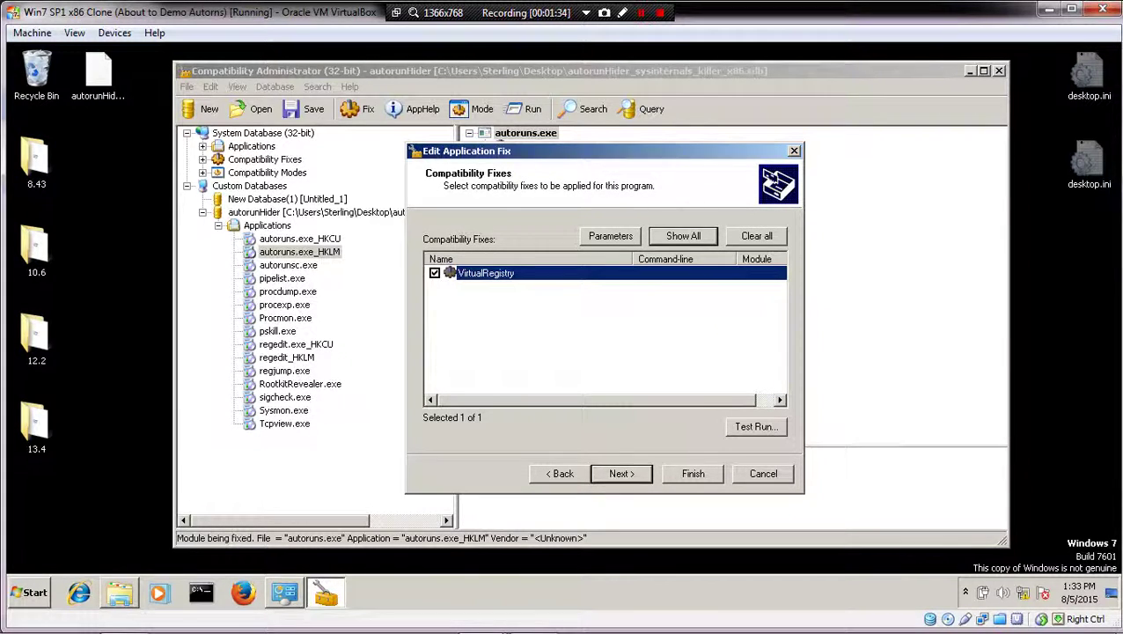
# - Open the VirtualRegistry parameters and examine the ADDREDIRECT command line from its HKLM source key to its HKCU Policies target
pyautogui.click(610, 236)
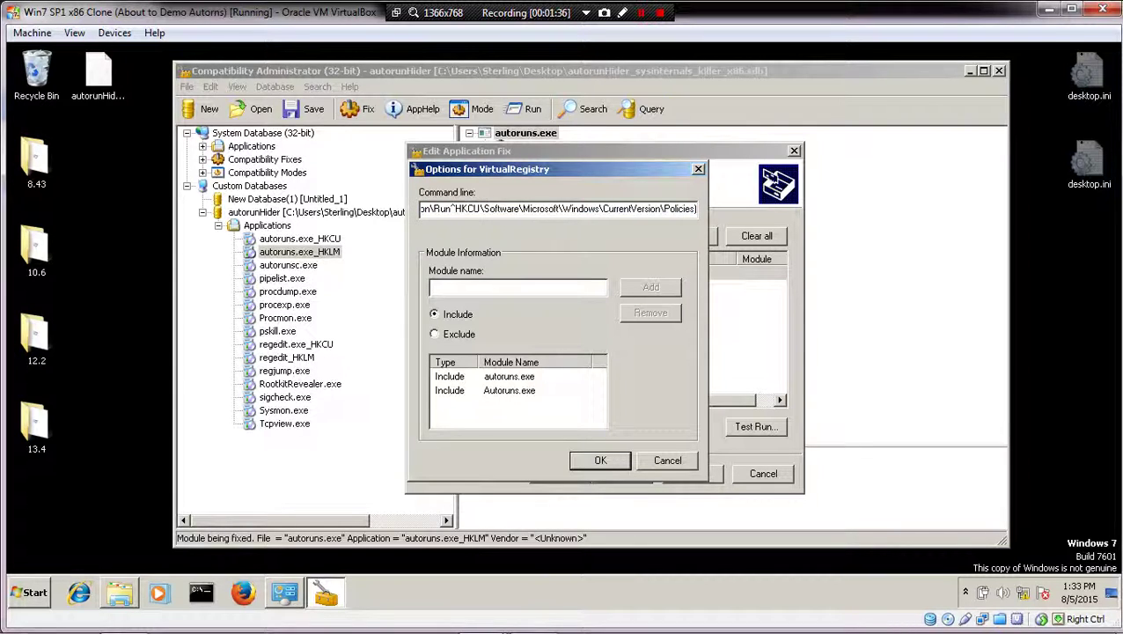
pyautogui.hotkey('shift', 'Home')
pyautogui.moveTo(489, 209); pyautogui.dragTo(421, 208)
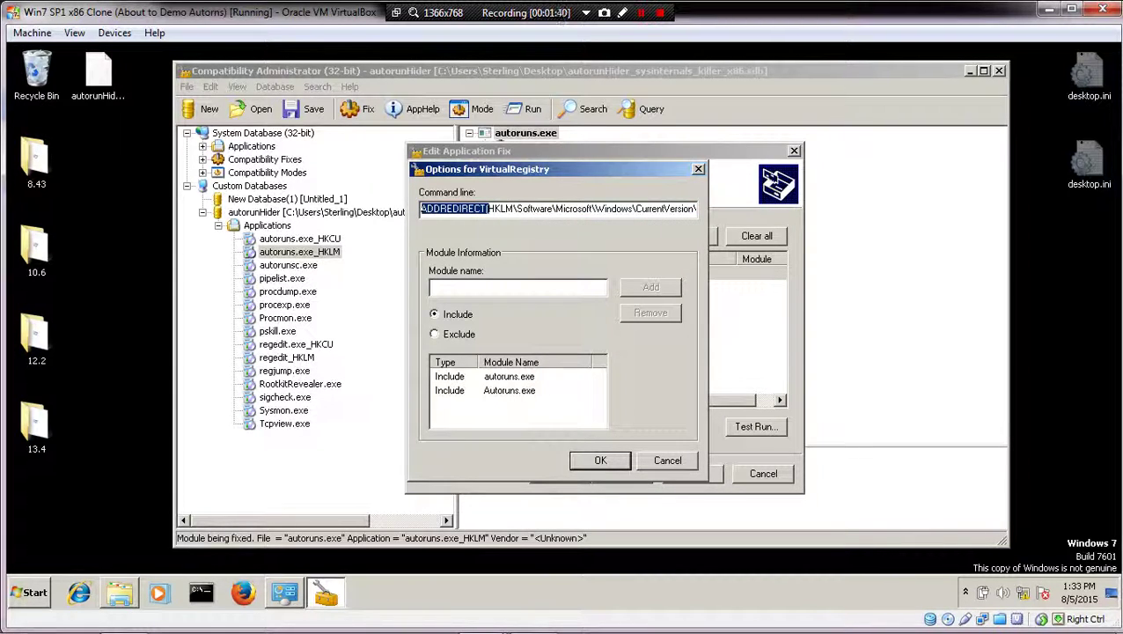
pyautogui.click(421, 208)
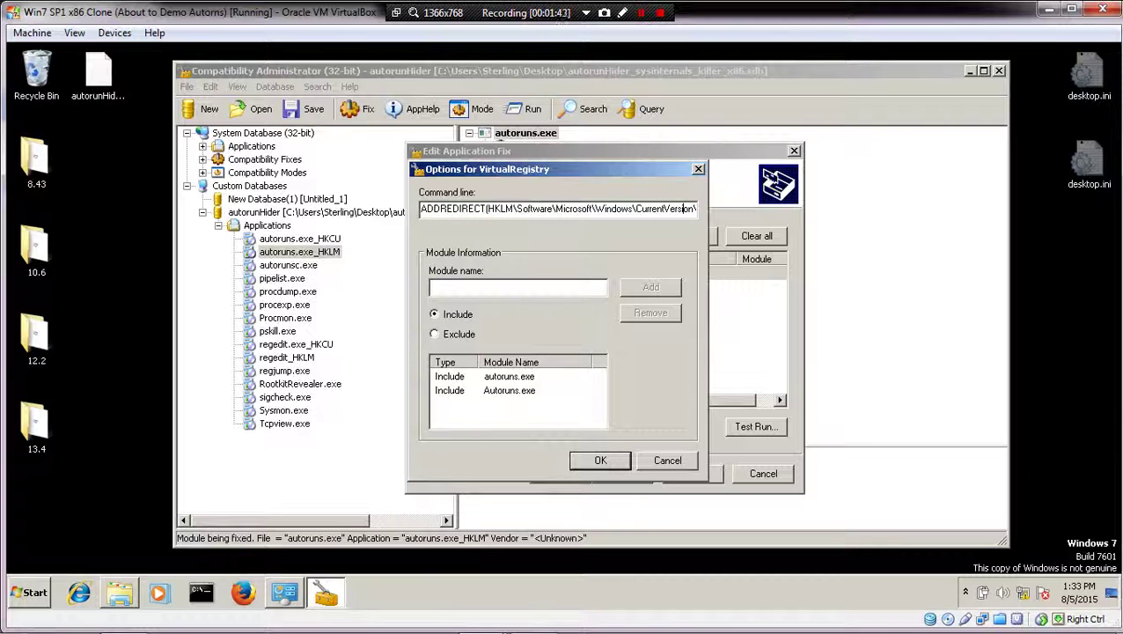
pyautogui.moveTo(682, 208); pyautogui.dragTo(704, 208)
pyautogui.click(523, 208)
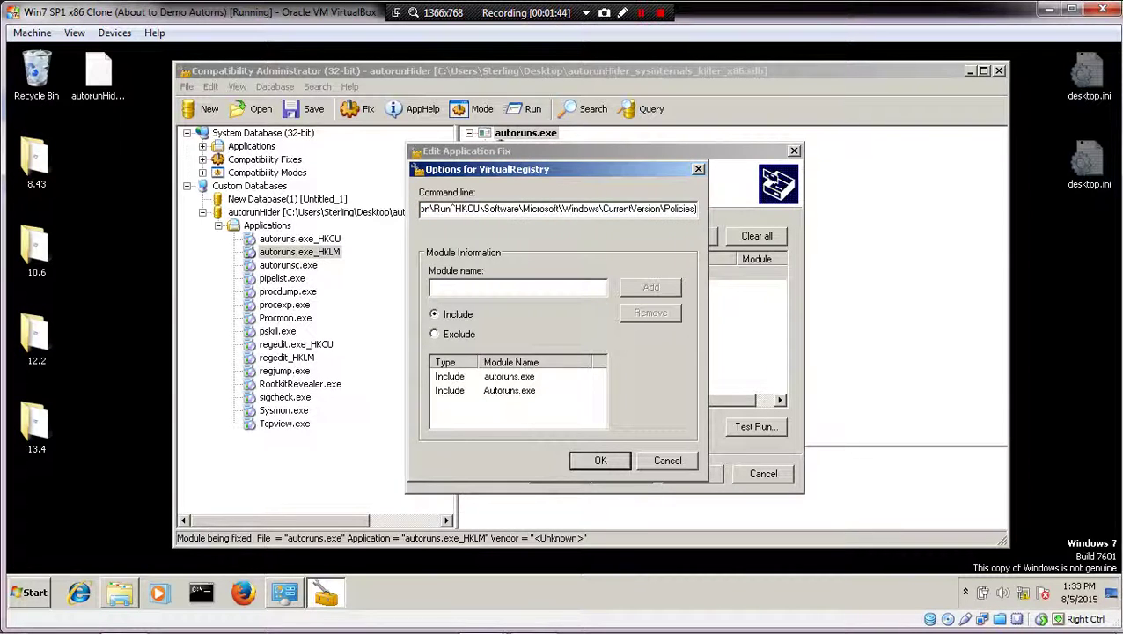
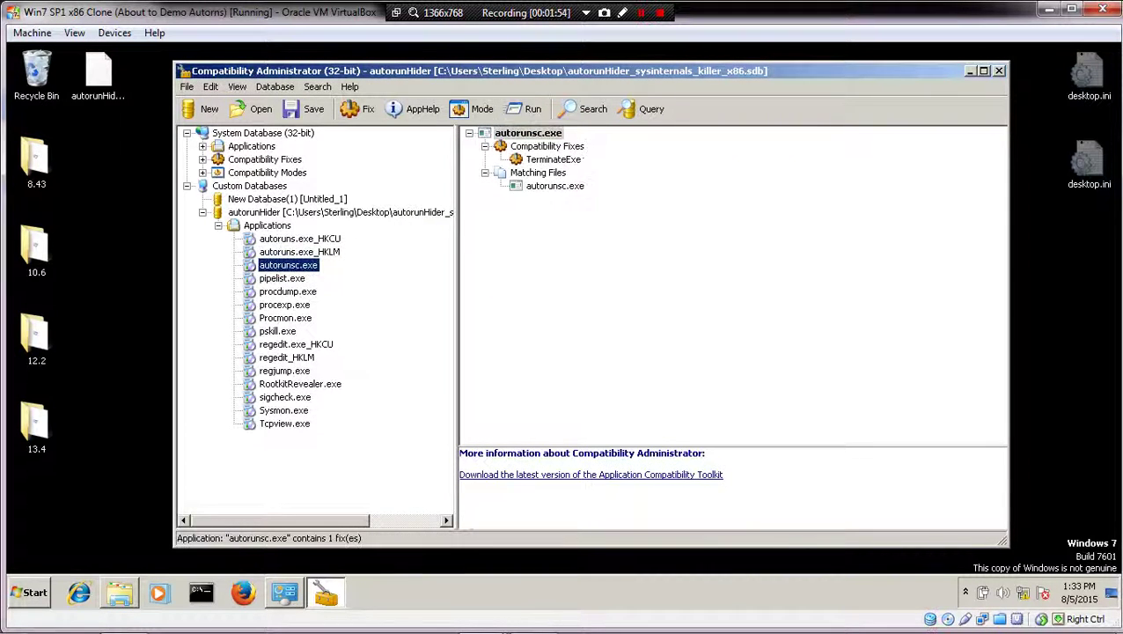
# - Inspect the TerminateExe fix of autorunsc.exe, open that application fix for editing, and list only its selected compatibility fixes
pyautogui.click(553, 159)
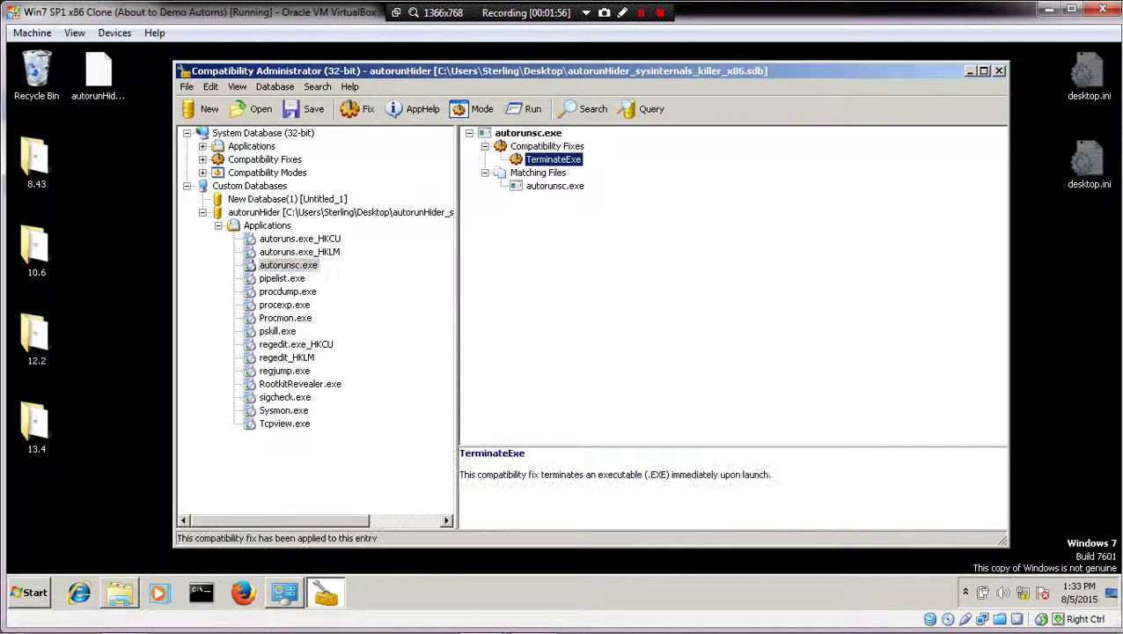
pyautogui.rightClick(497, 133)
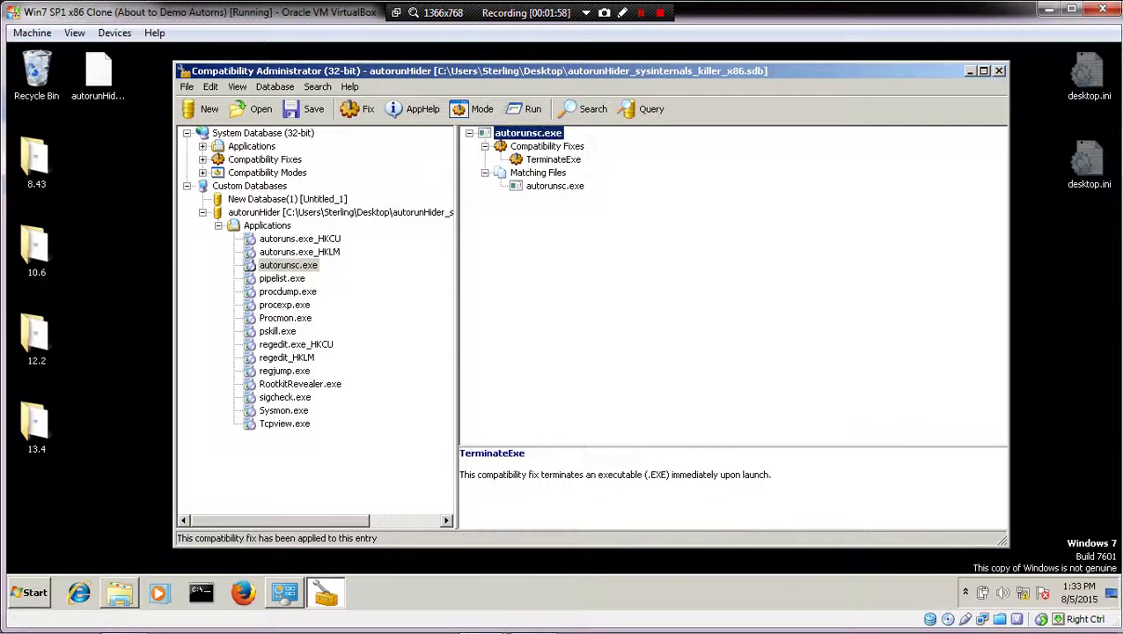
pyautogui.click(542, 139)
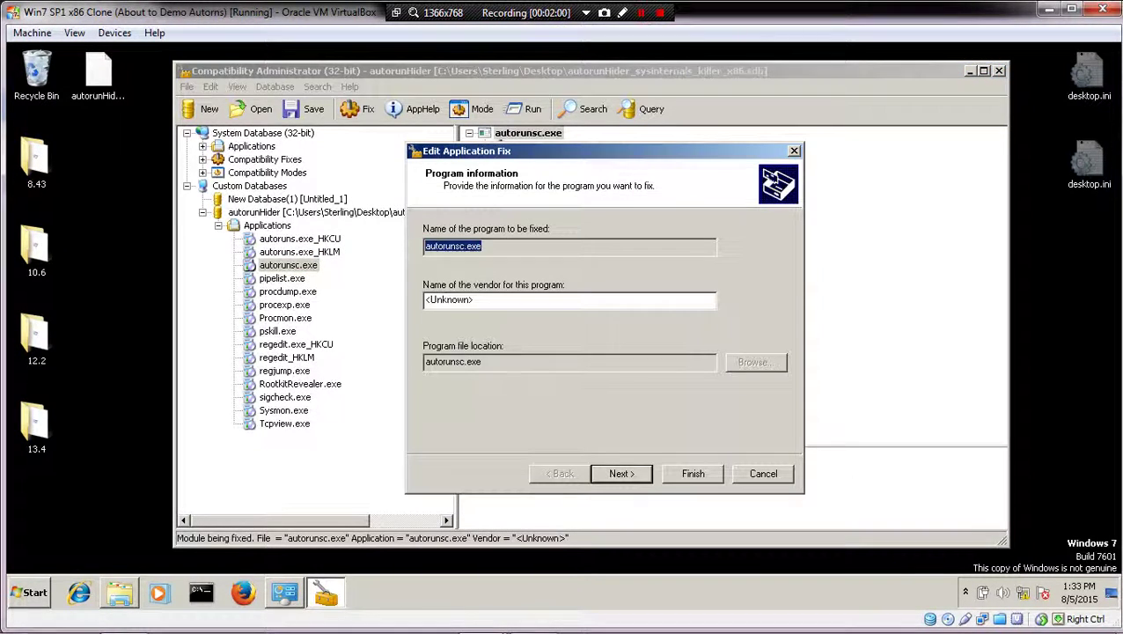
pyautogui.click(621, 474)
pyautogui.click(622, 474)
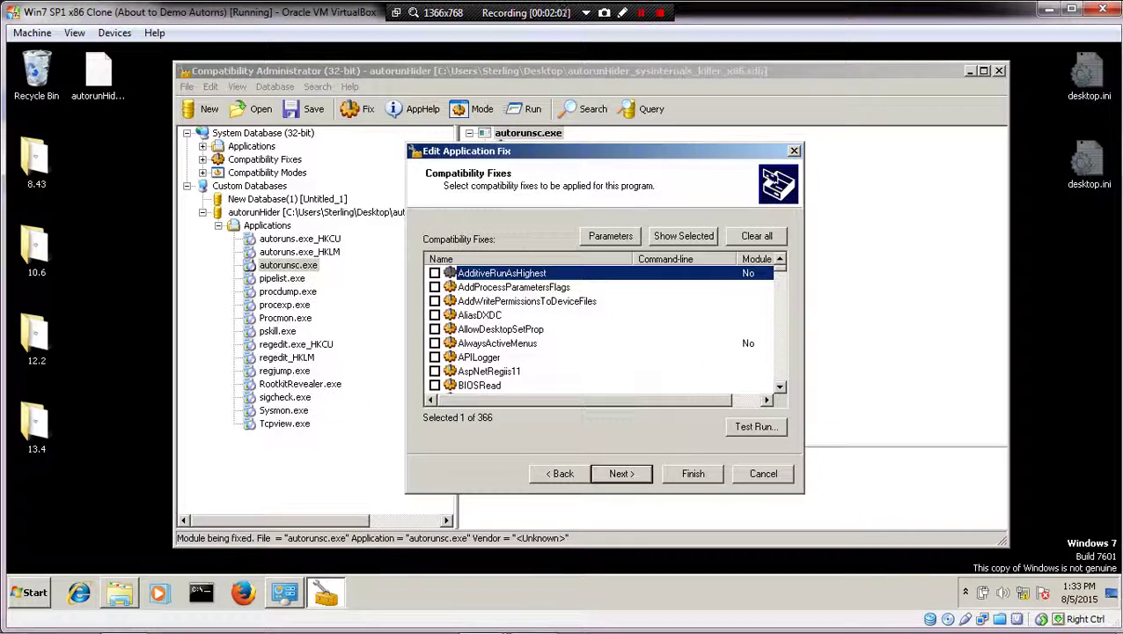
pyautogui.click(684, 236)
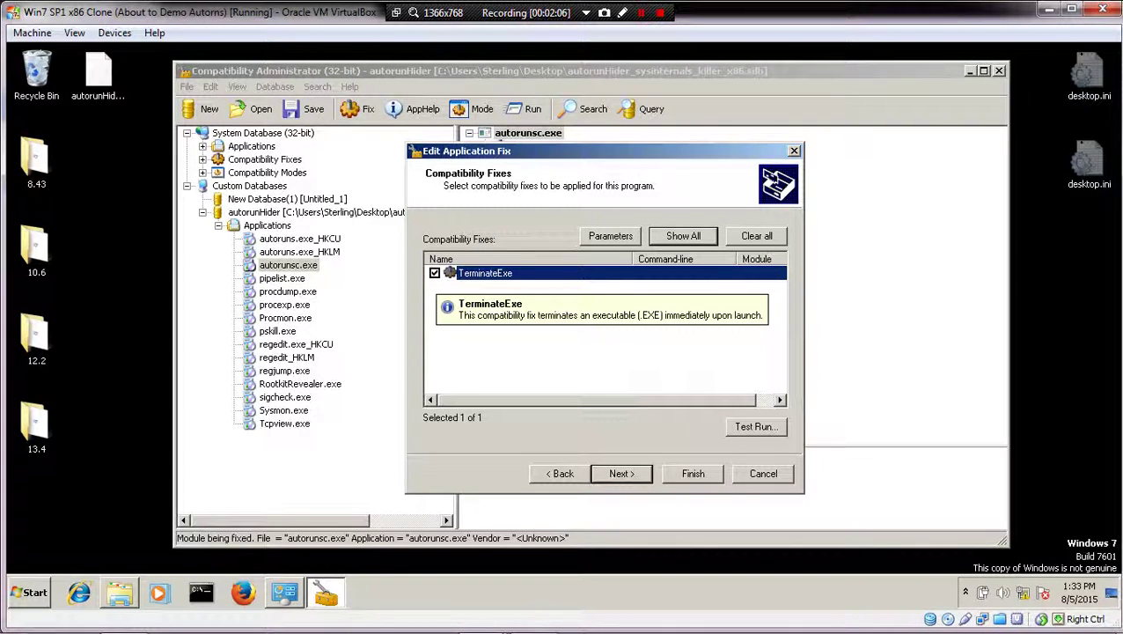
# - Cancel the autorunsc.exe fix editing and inspect the VirtualRegistry fixes of regedit_HKLM and regedit.exe_HKCU
pyautogui.click(763, 474)
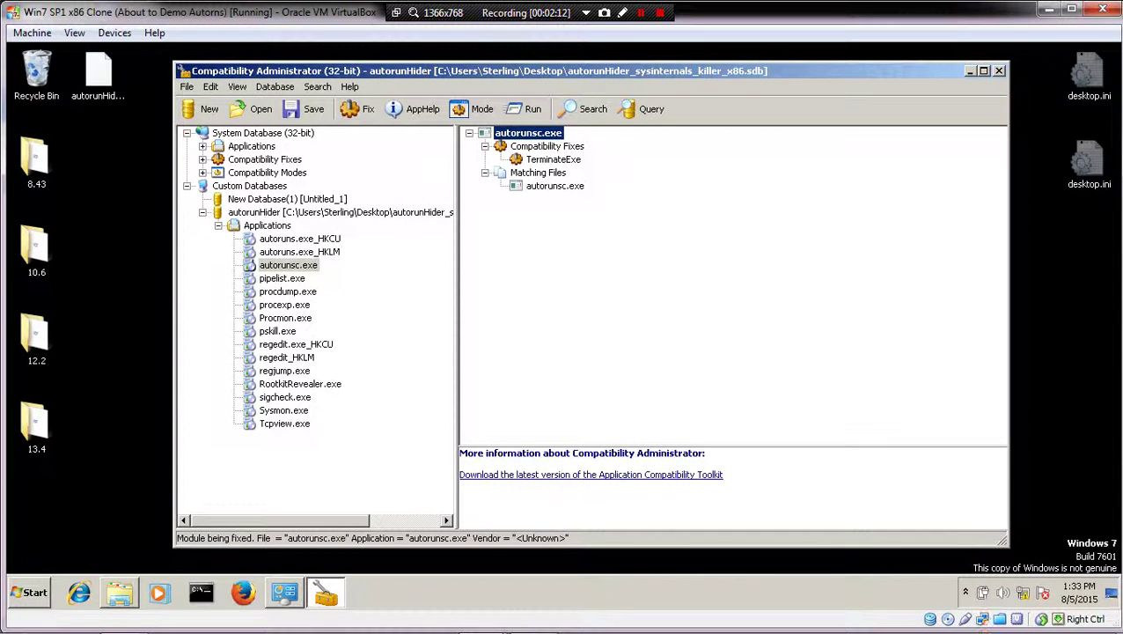
pyautogui.click(286, 358)
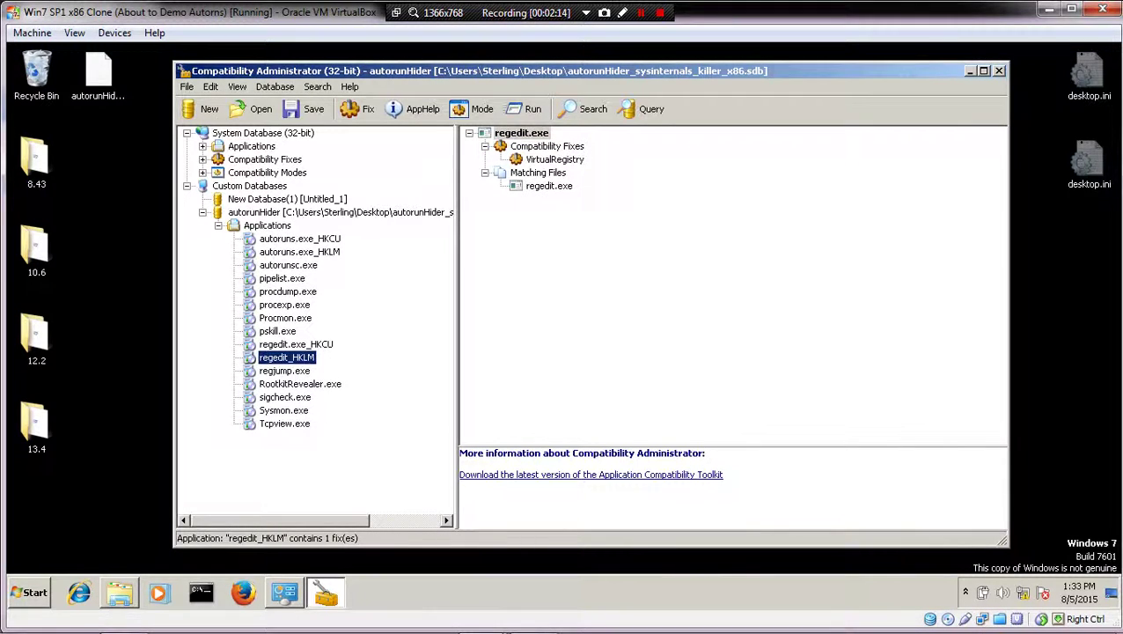
pyautogui.click(555, 160)
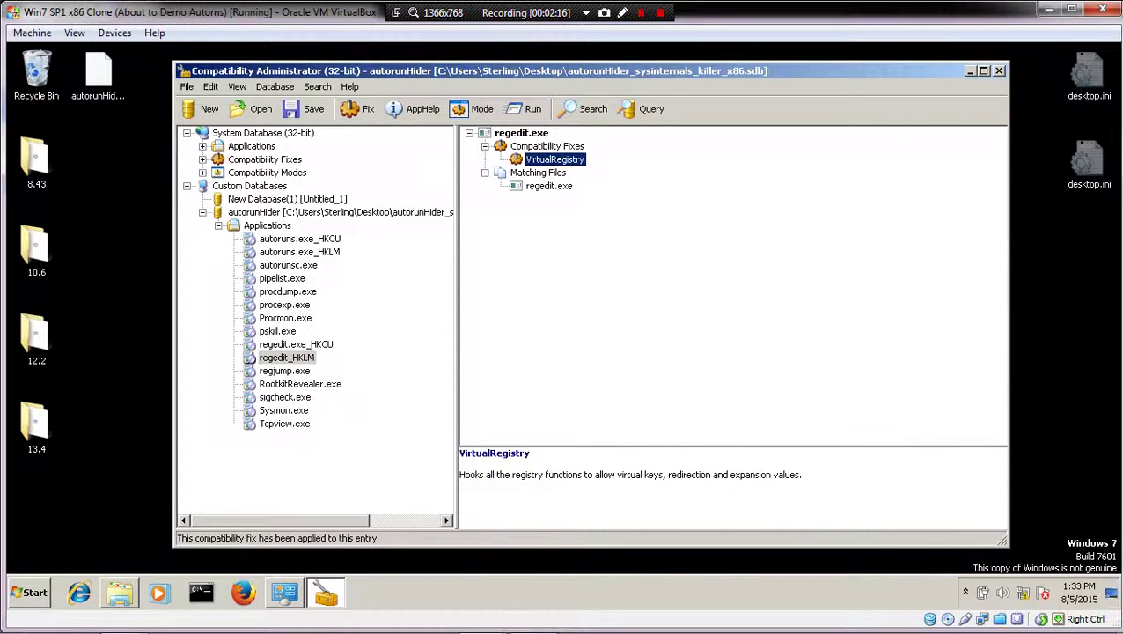
pyautogui.click(295, 344)
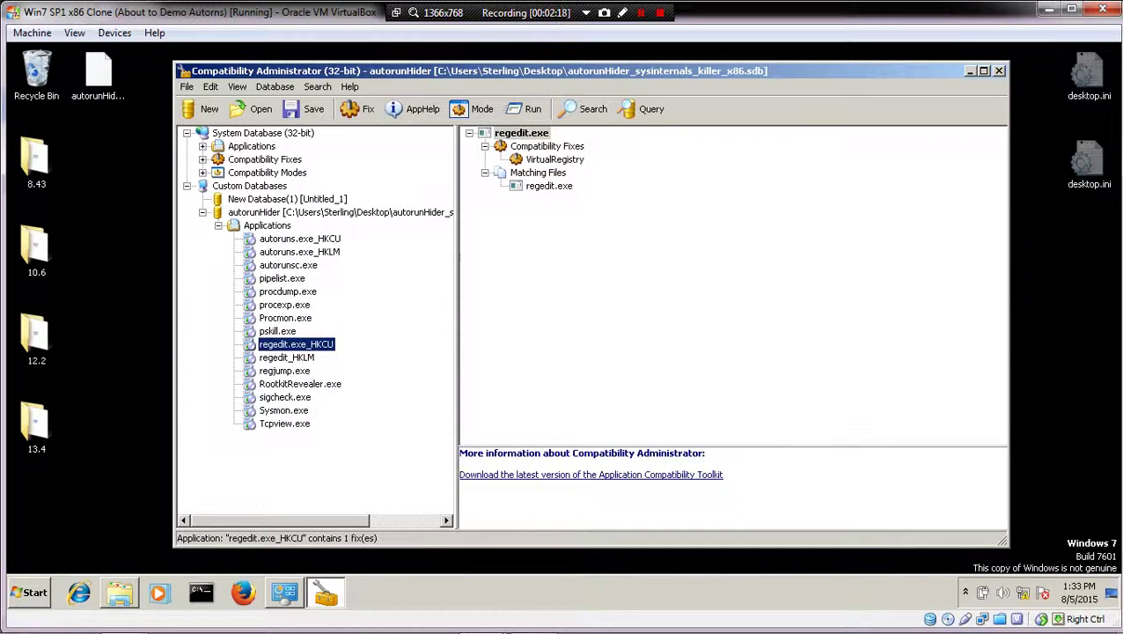
# - Launch Autoruns.exe from the 13.4 desktop folder and review its full list of startup entries before the database is installed
pyautogui.doubleClick(36, 424)
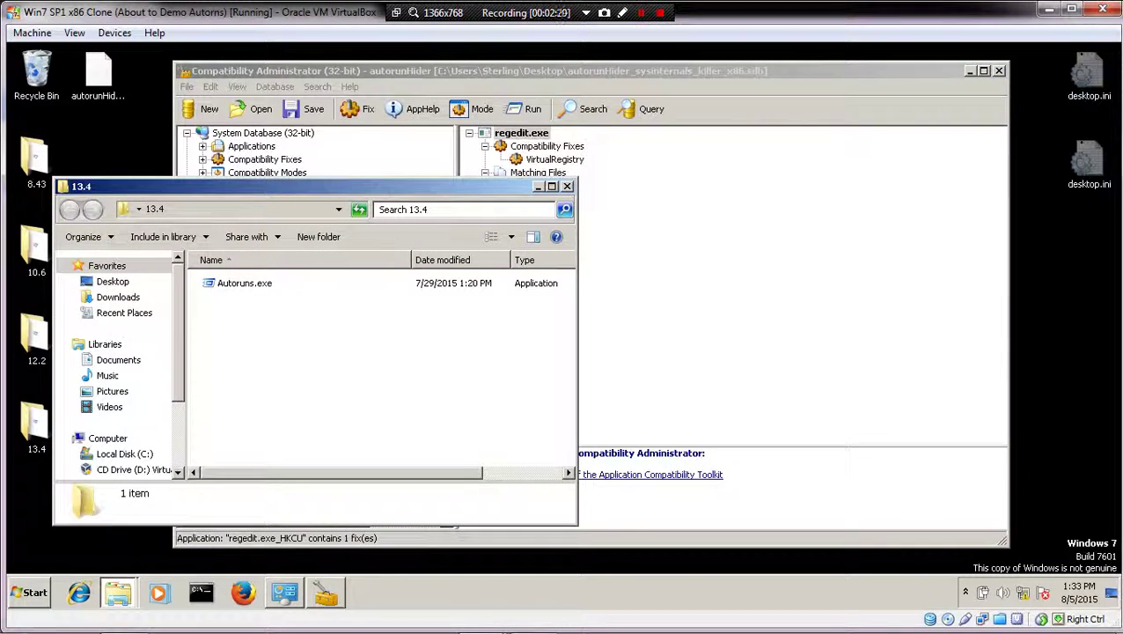
pyautogui.doubleClick(244, 282)
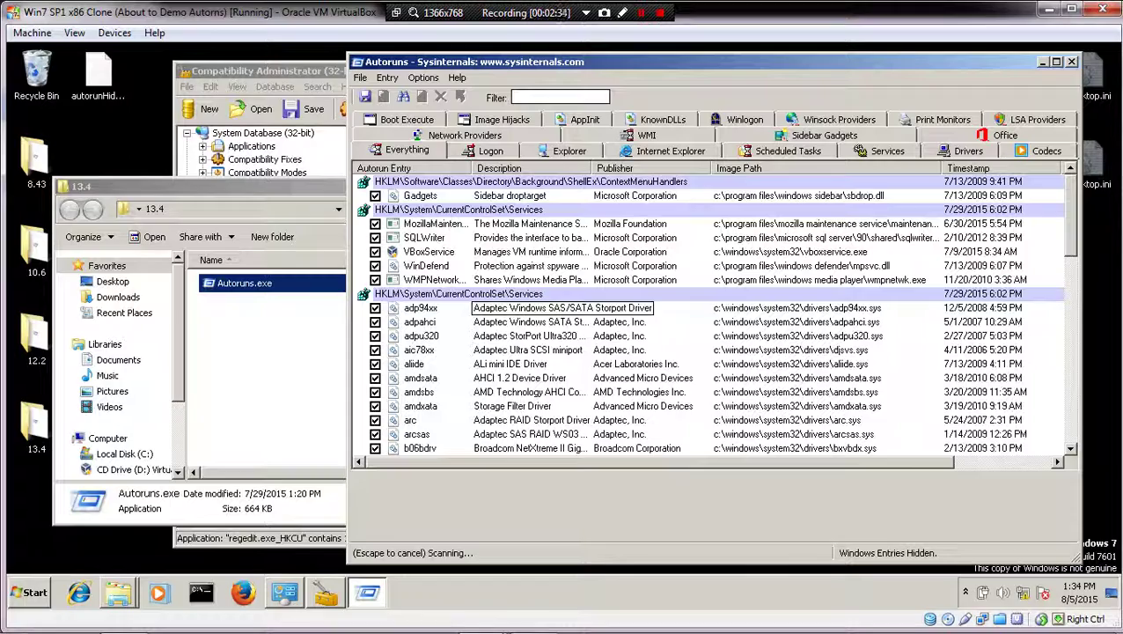
pyautogui.scroll(-6, 563, 308)
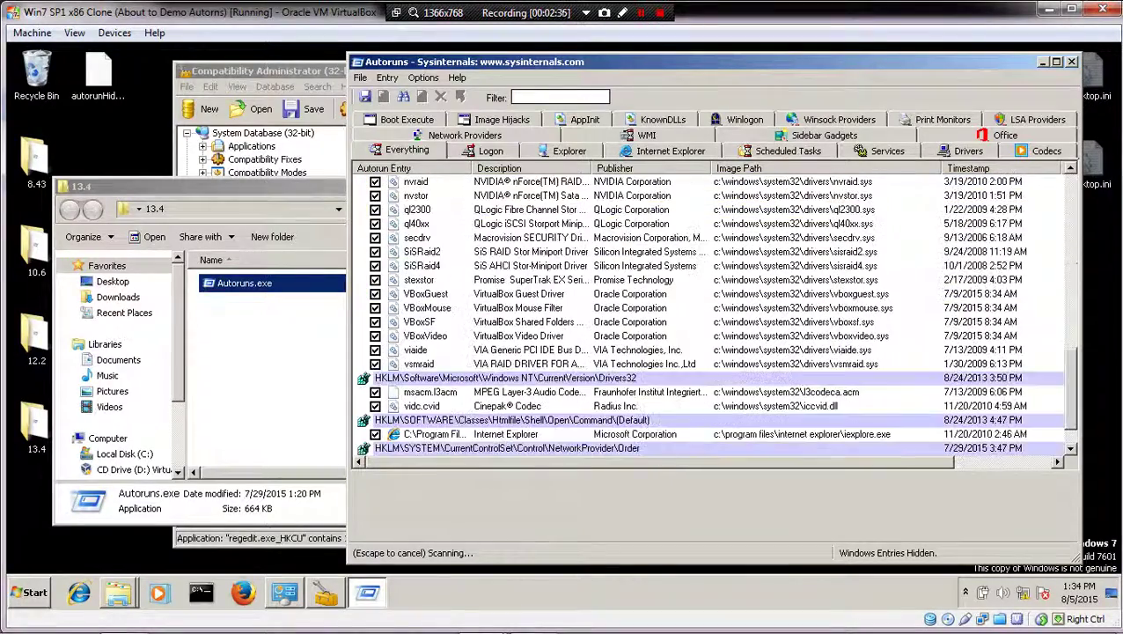
pyautogui.scroll(20, 705, 317)
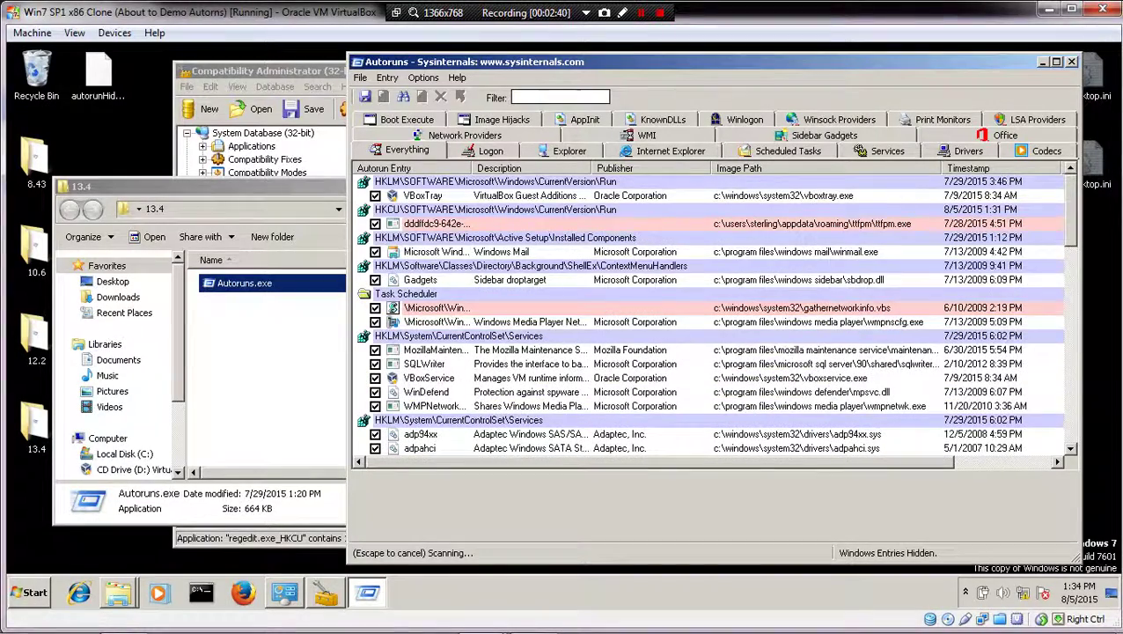
# - Relaunch Autoruns with elevated rights and jump from the HKCU Run entry for ttfpm.exe to its value in Registry Editor
pyautogui.click(435, 224)
pyautogui.rightClick(507, 223)
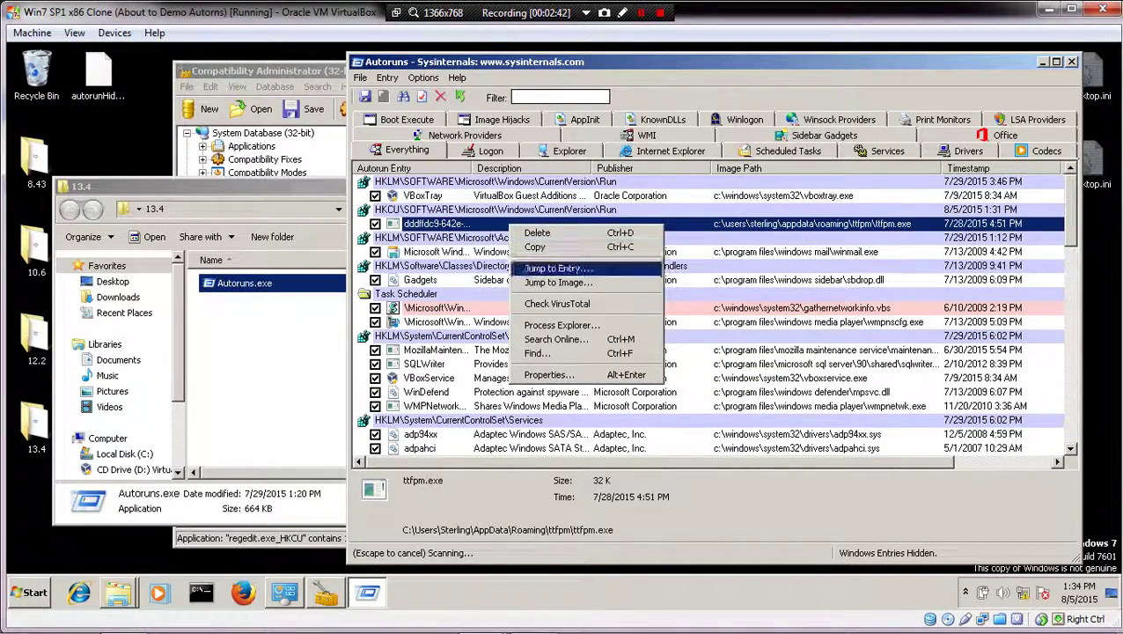
pyautogui.click(539, 264)
pyautogui.click(488, 231)
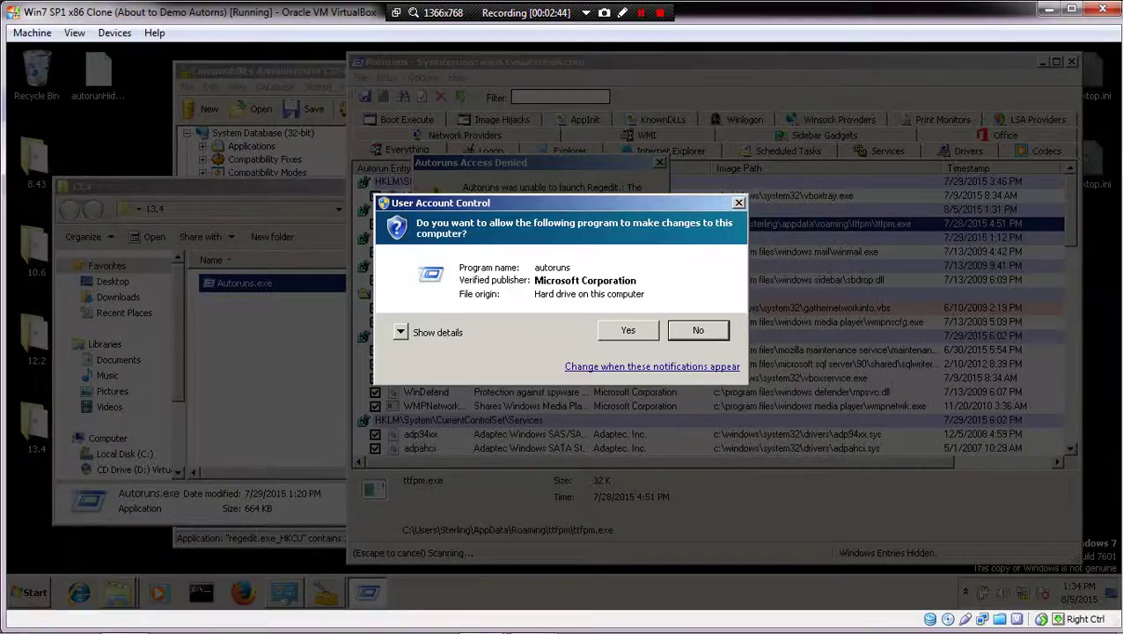
pyautogui.click(677, 329)
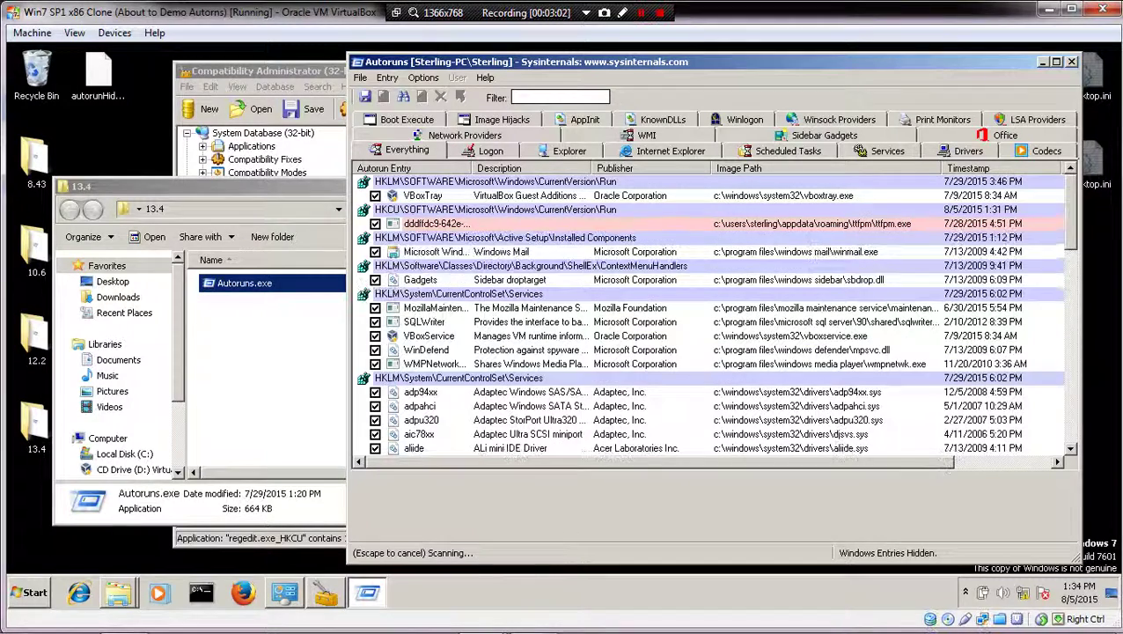
pyautogui.rightClick(554, 225)
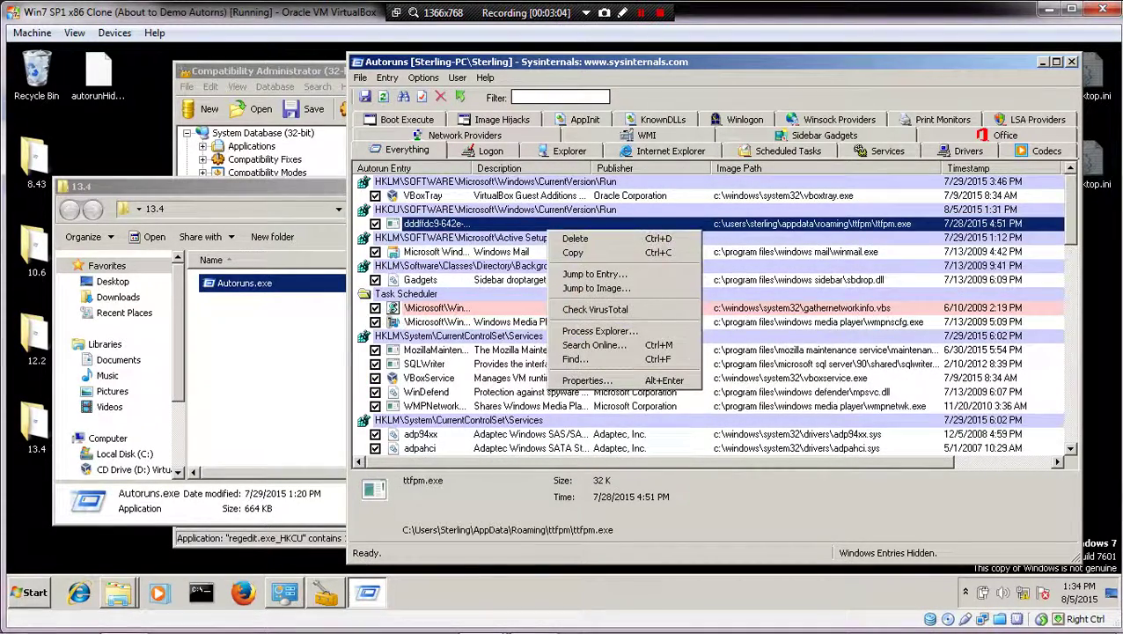
pyautogui.click(595, 274)
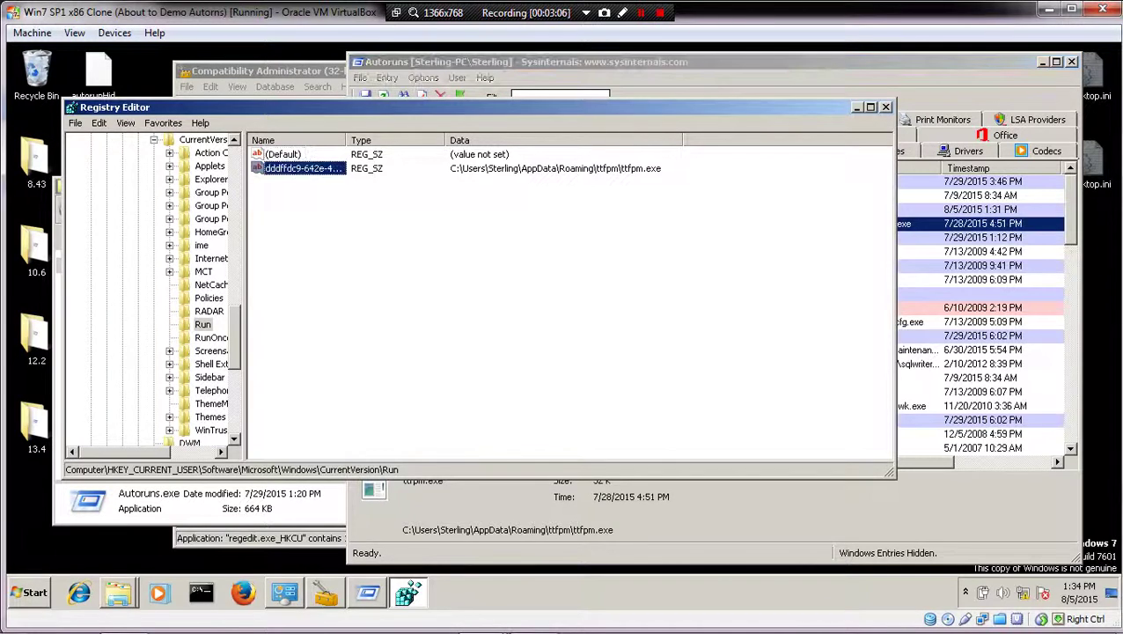
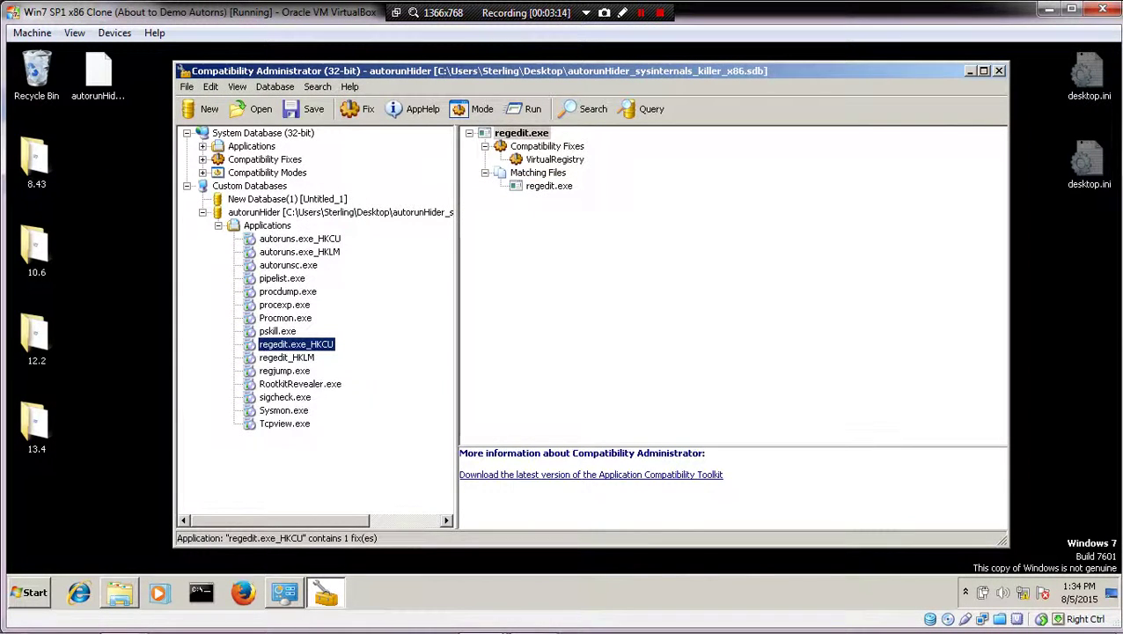
# - Install the autorunHider custom database in Compatibility Administrator
pyautogui.rightClick(264, 213)
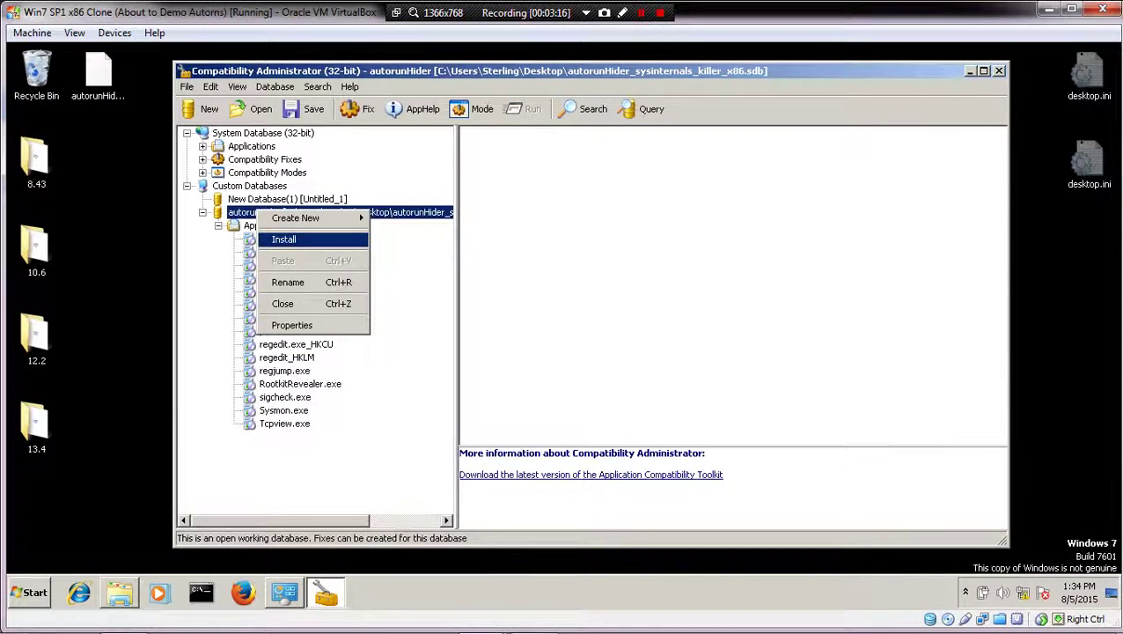
pyautogui.click(283, 238)
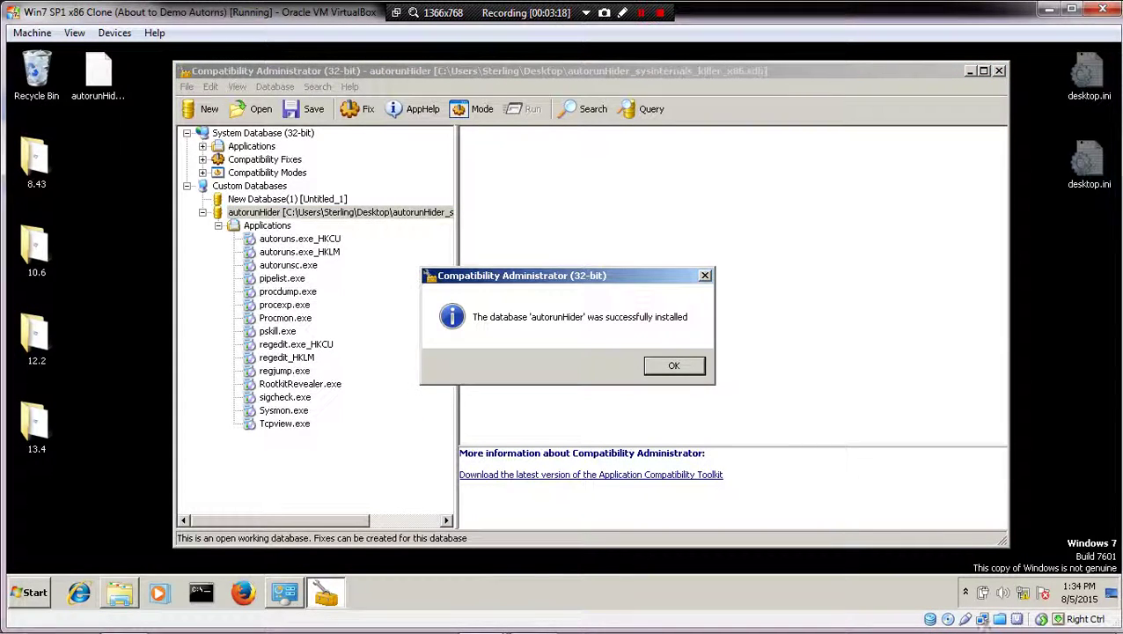
pyautogui.press('Return')
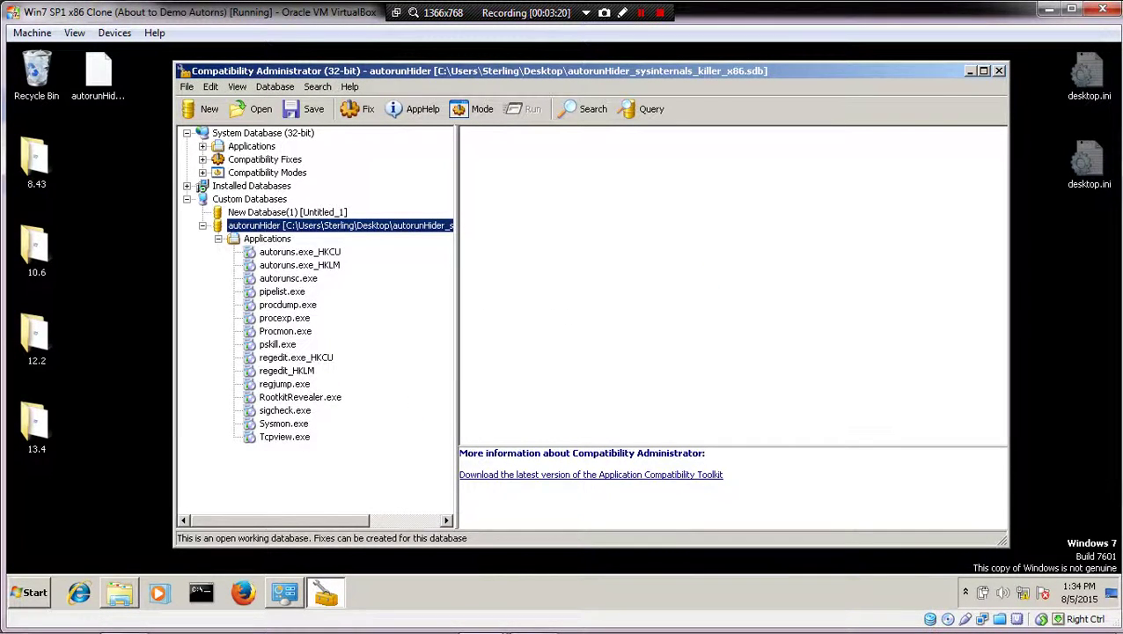
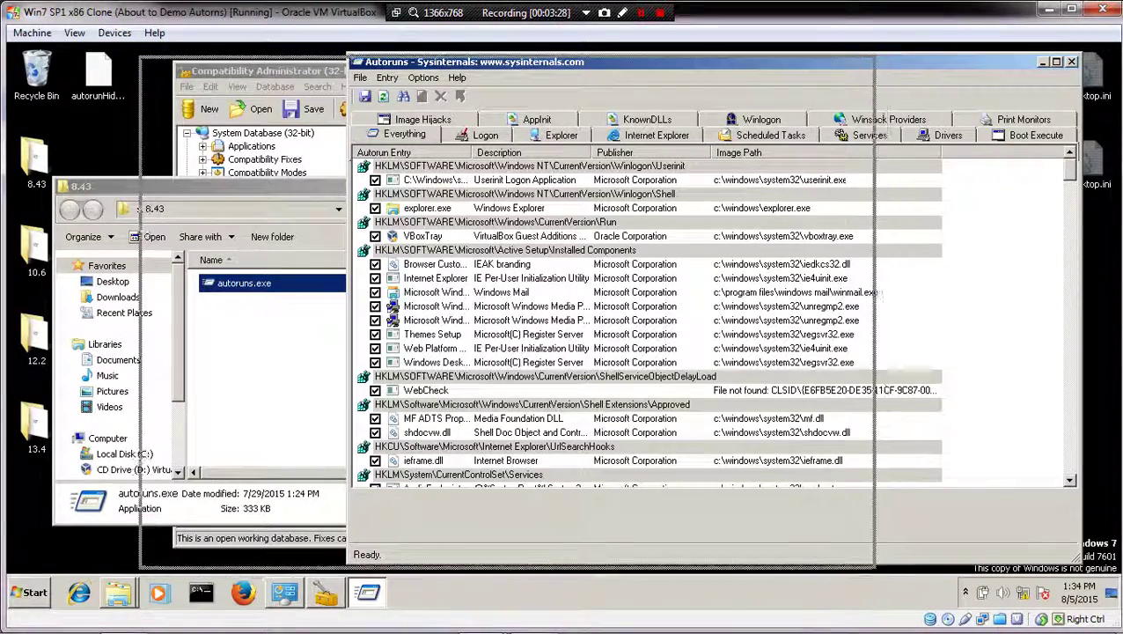
# - Launch Autoruns from the 10.6, 12.2 and 13.4 folders alongside version 8.43, arranging the windows so that each can be reached
pyautogui.moveTo(617, 61); pyautogui.dragTo(352, 66)
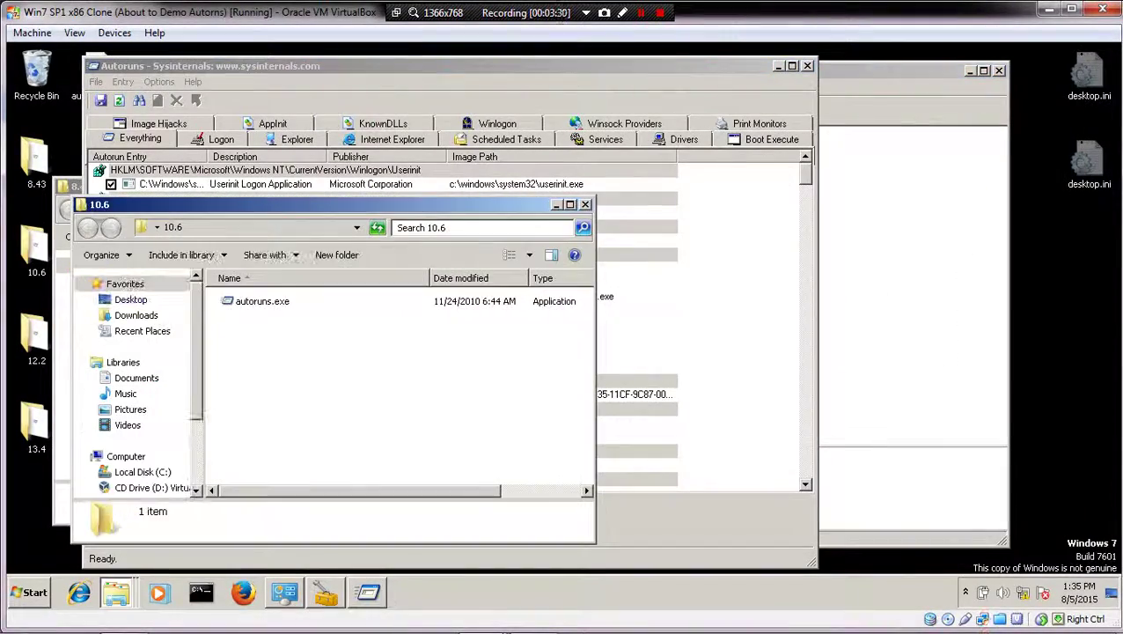
pyautogui.doubleClick(262, 301)
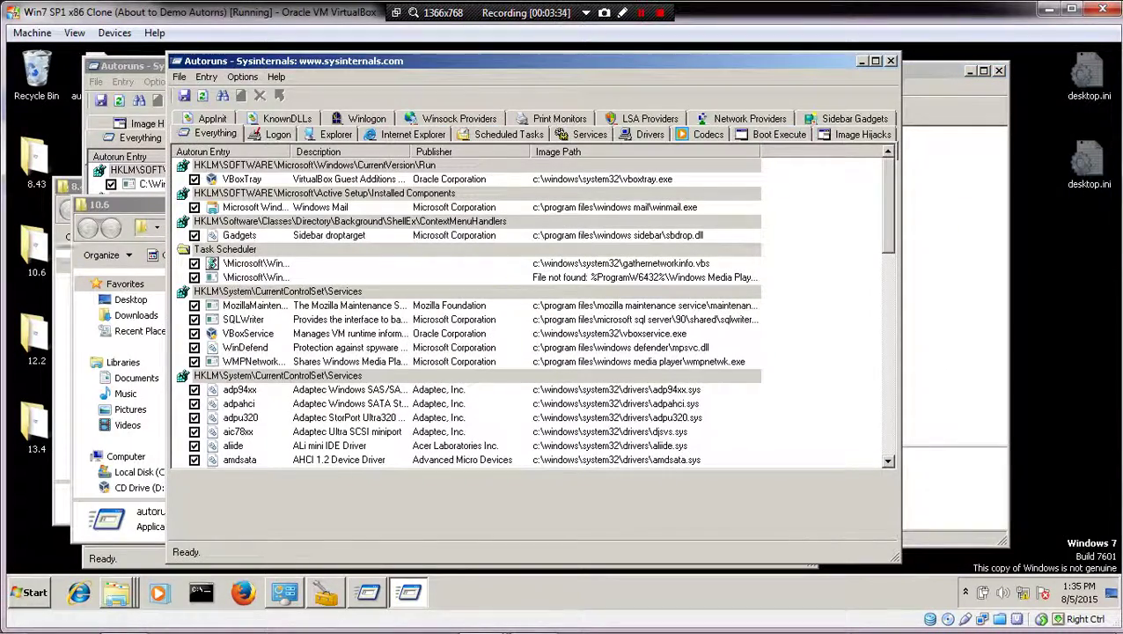
pyautogui.doubleClick(36, 343)
pyautogui.doubleClick(280, 318)
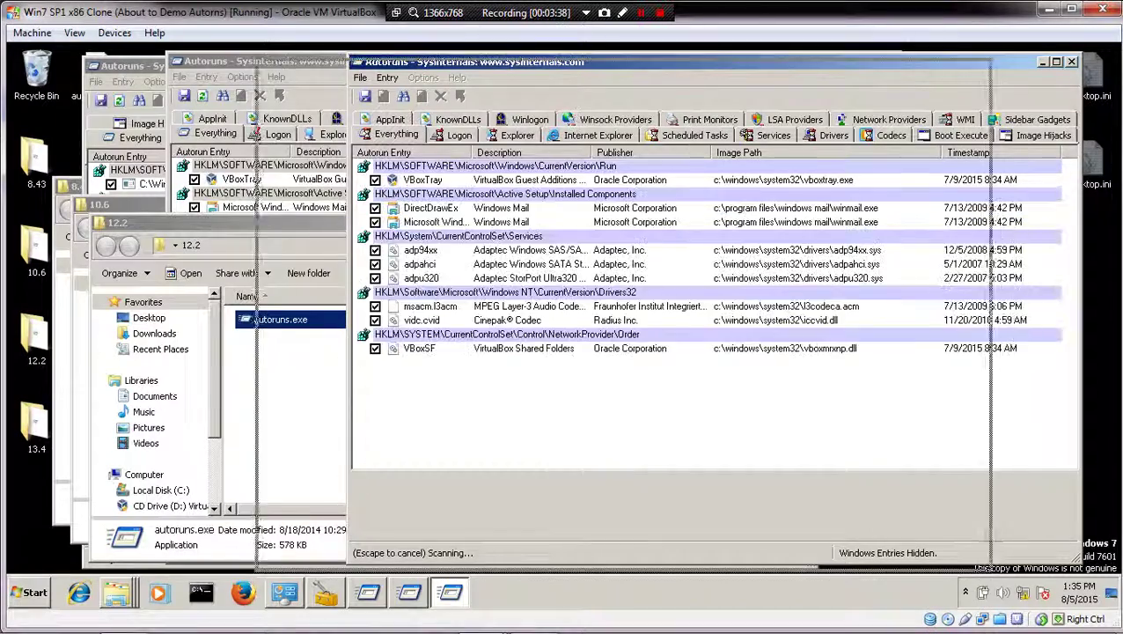
pyautogui.press('Return')
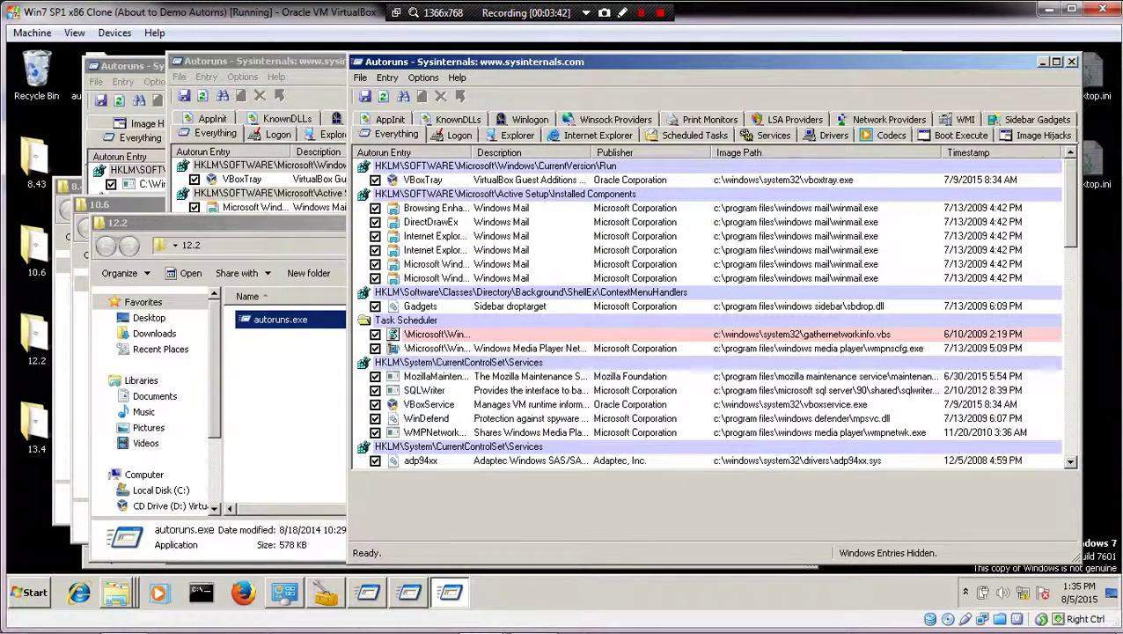
pyautogui.moveTo(616, 62); pyautogui.dragTo(531, 68)
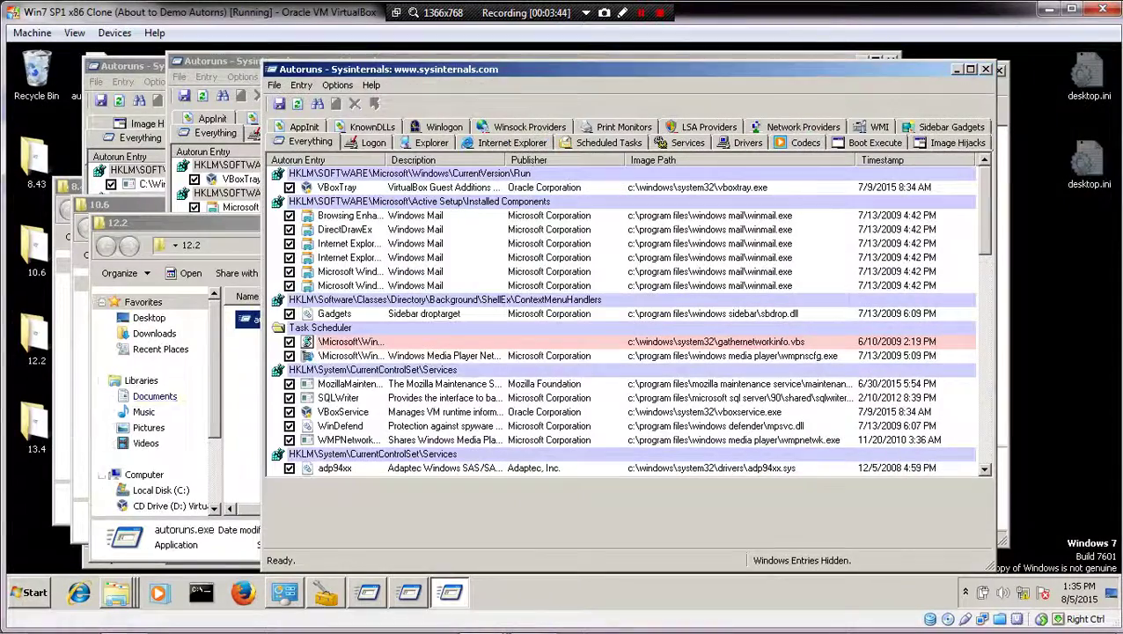
pyautogui.doubleClick(35, 427)
pyautogui.doubleClick(298, 149)
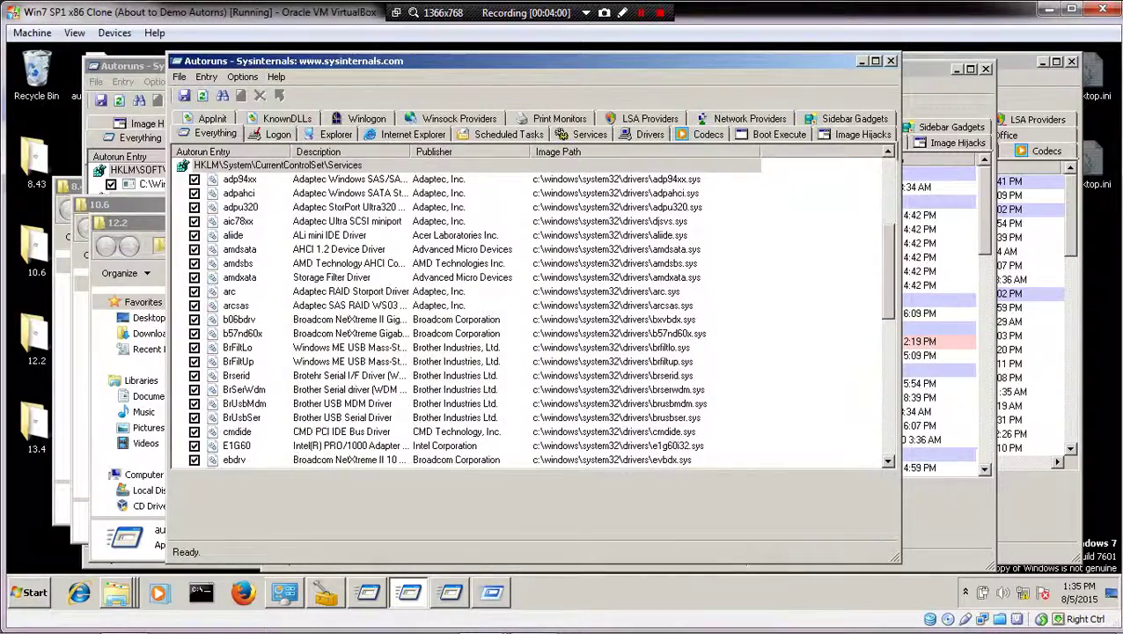
# - Examine the startup entries in the Autoruns 10.6, 8.43 and 12.2 windows, checking each for the HKCU Run entry of ttfpm.exe
pyautogui.scroll(15, 528, 308)
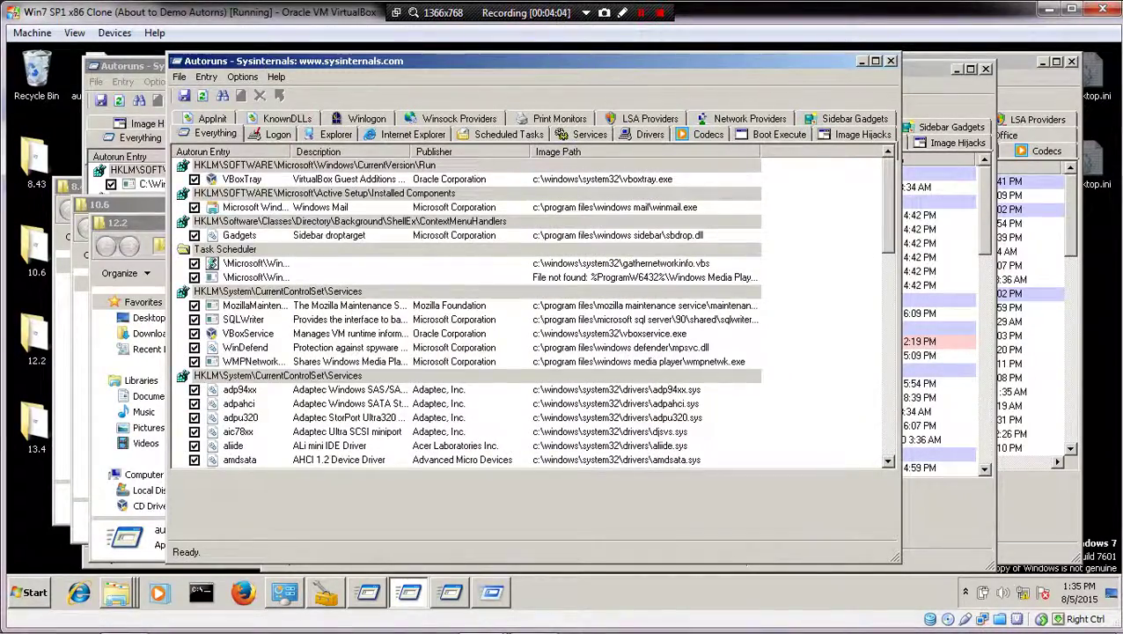
pyautogui.hotkey('alt', 'Tab')
pyautogui.scroll(-15, 385, 325)
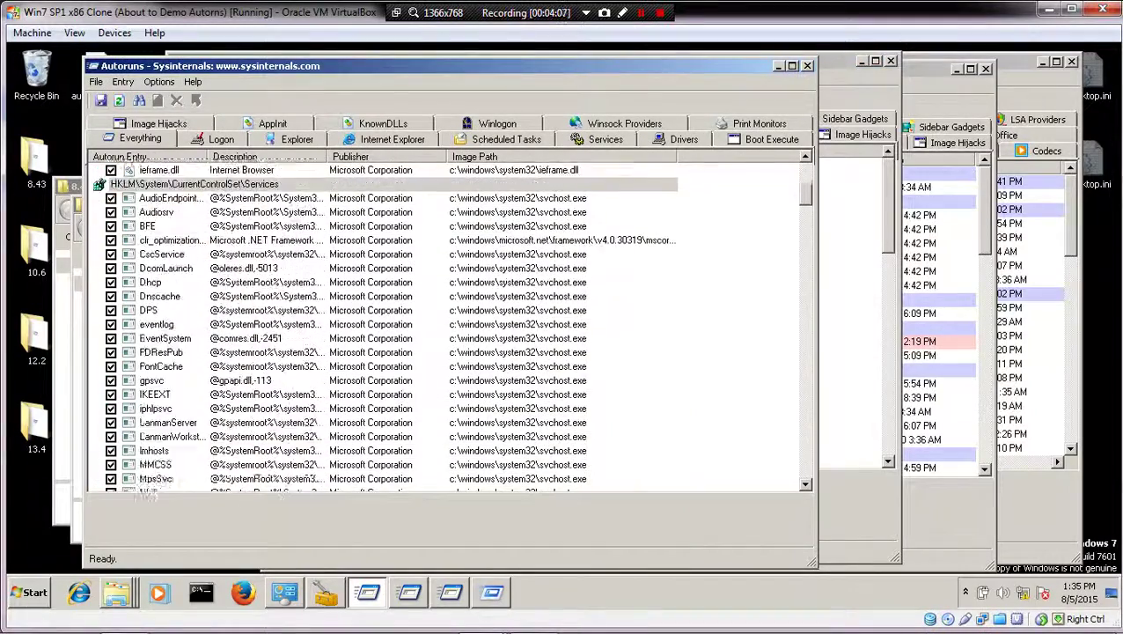
pyautogui.scroll(-15, 449, 326)
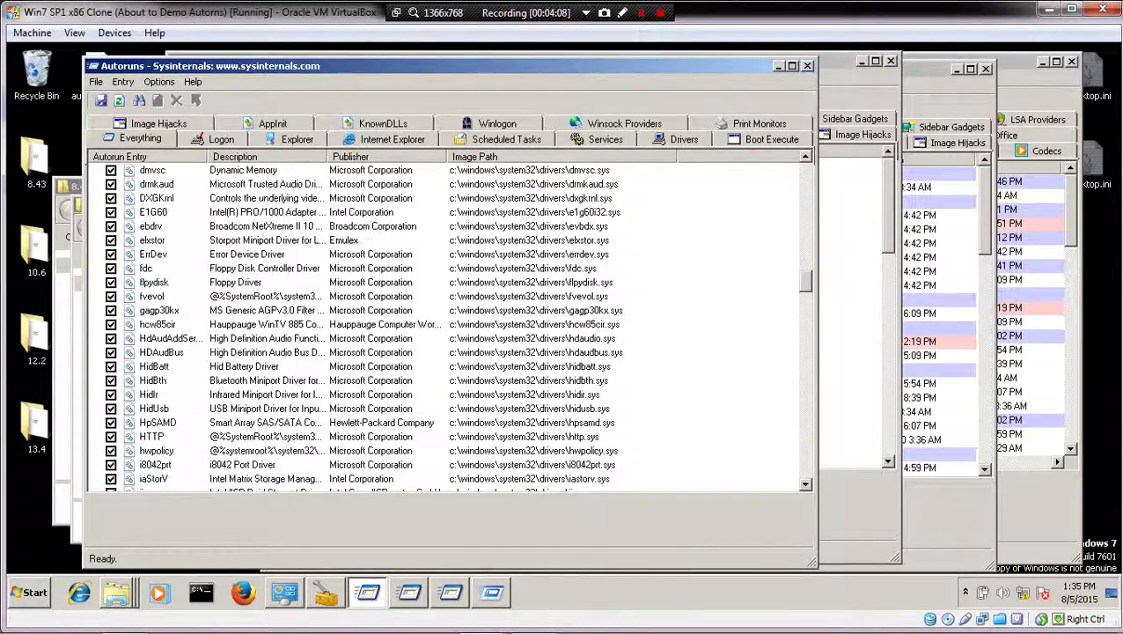
pyautogui.press('Home')
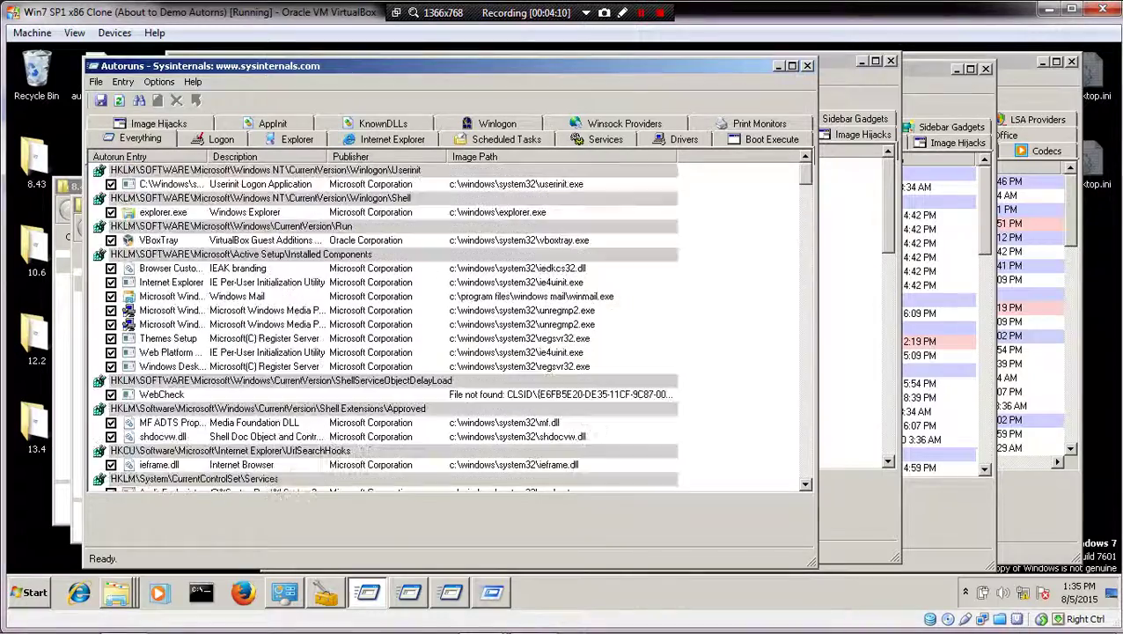
pyautogui.hotkey('alt', 'Tab')
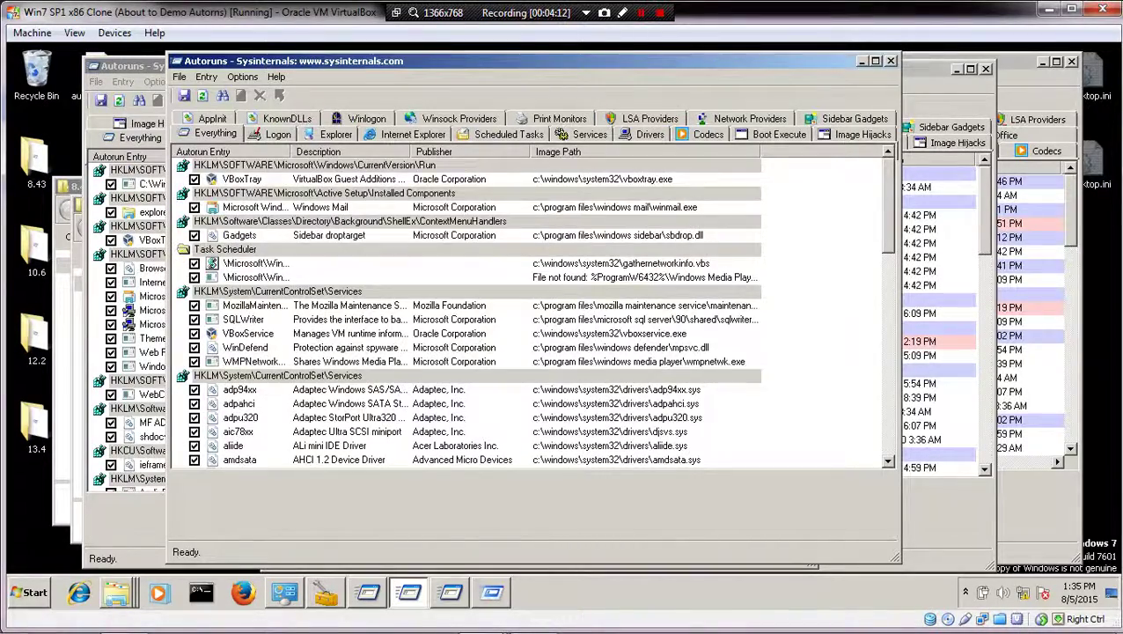
pyautogui.scroll(-4, 467, 317)
pyautogui.scroll(4, 467, 317)
pyautogui.hotkey('alt', 'Tab')
pyautogui.scroll(-8, 625, 326)
pyautogui.scroll(8, 625, 326)
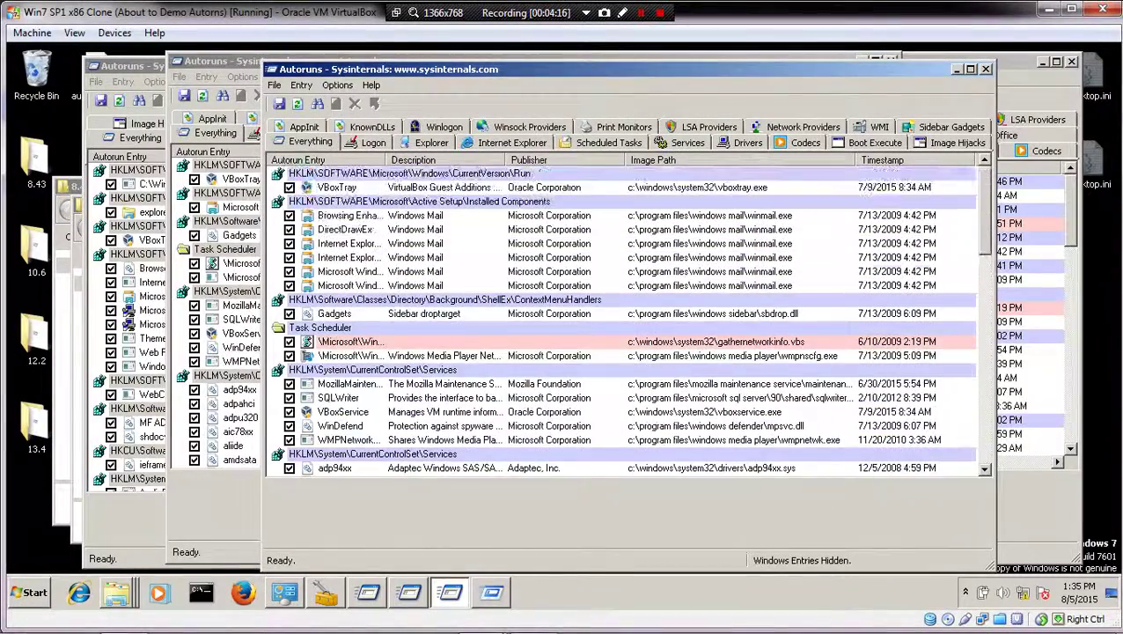
# - Relaunch Autoruns 13.4 with elevated rights by attempting to jump from the HKCU Run entry for ttfpm.exe to the registry
pyautogui.hotkey('alt', 'Tab')
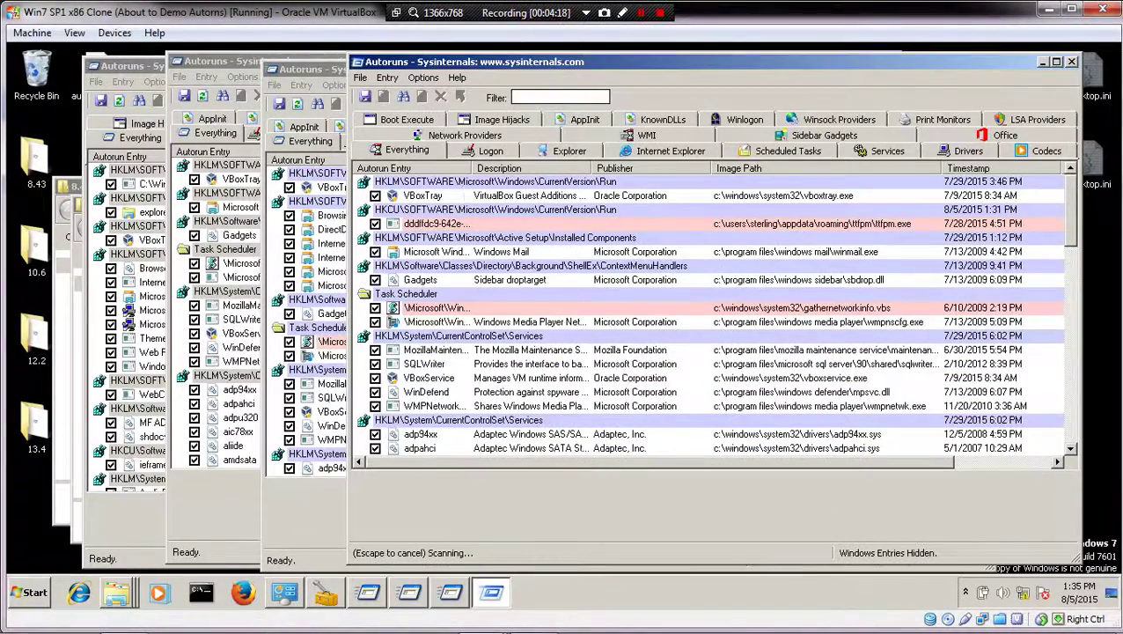
pyautogui.rightClick(573, 224)
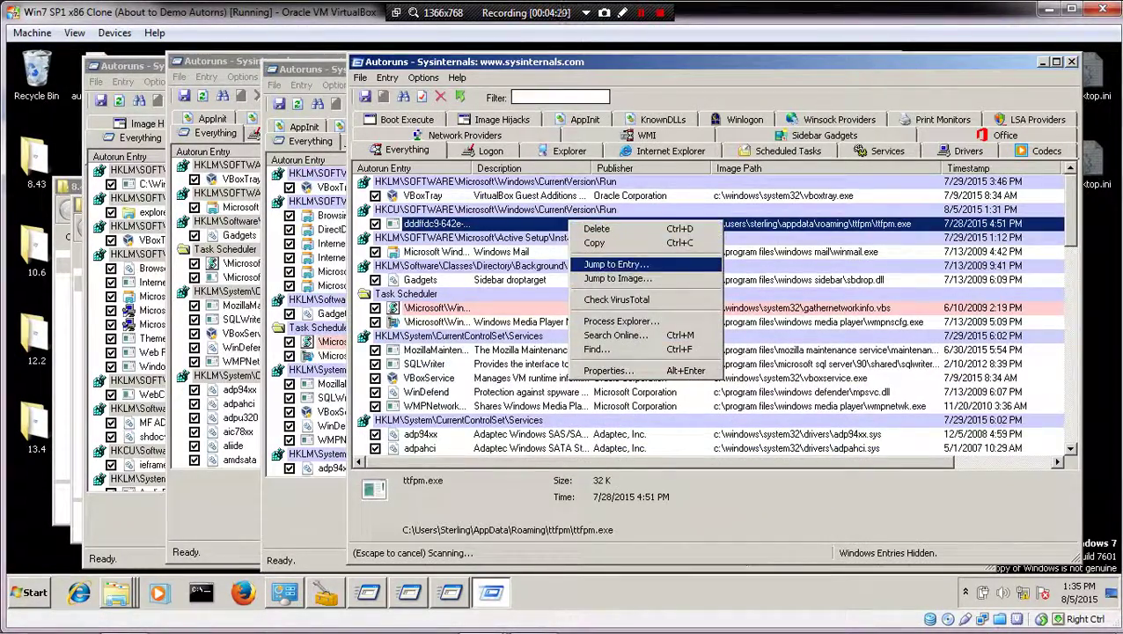
pyautogui.press('Return')
pyautogui.press('Tab')
pyautogui.press('Return')
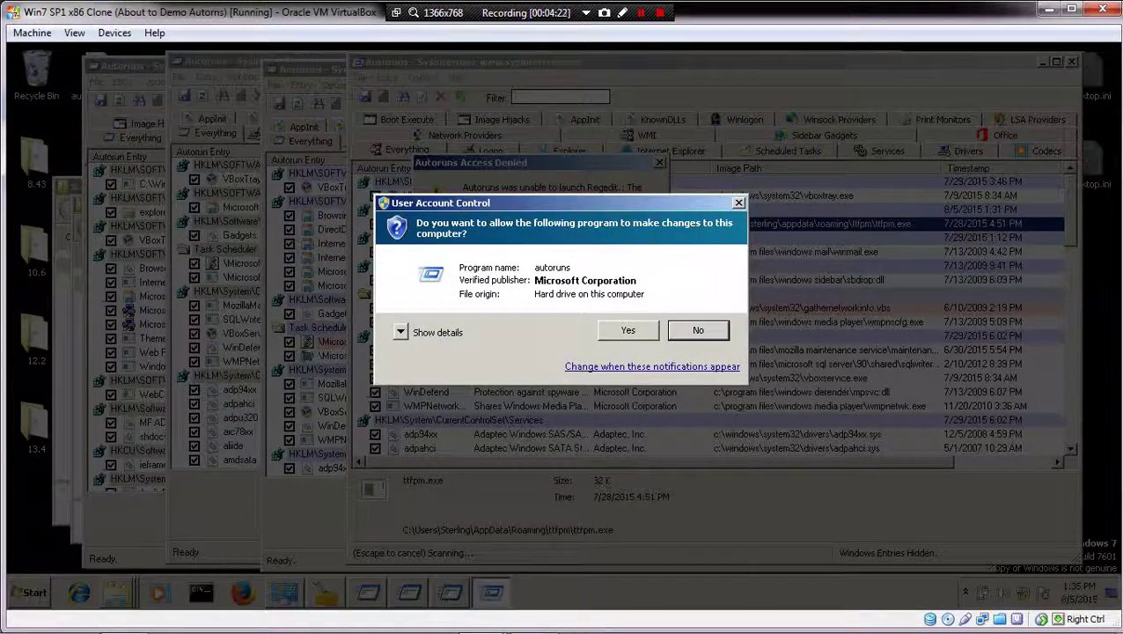
pyautogui.press('Return')
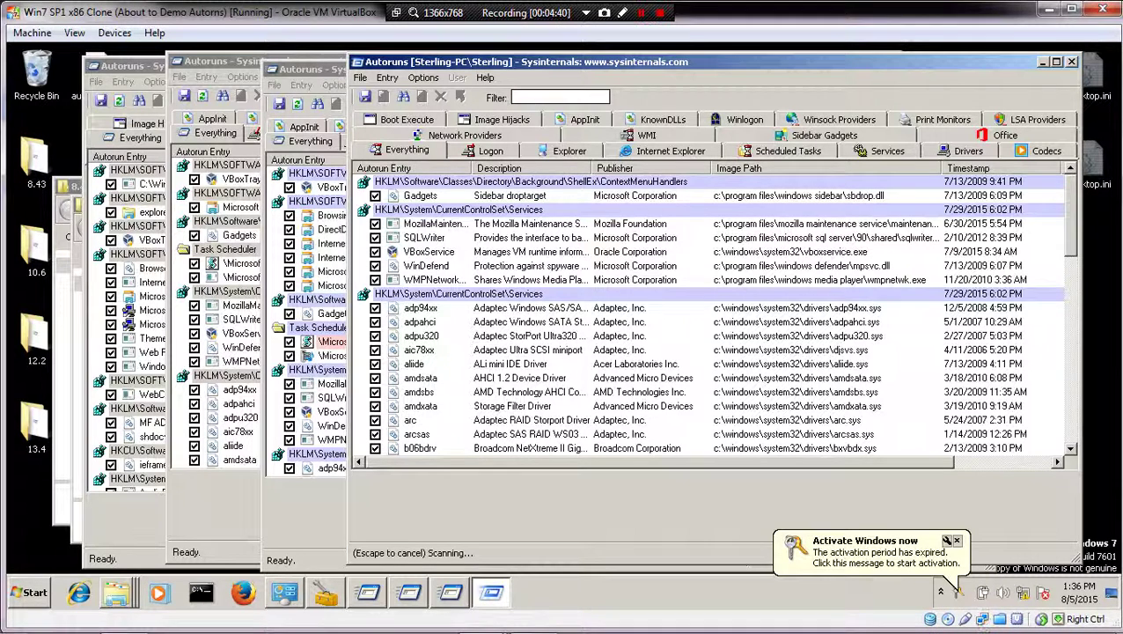
# - Jump from the ttfpm.exe entry in elevated Autoruns to the HKCU Run key in Registry Editor, and return to Autoruns
pyautogui.rightClick(581, 224)
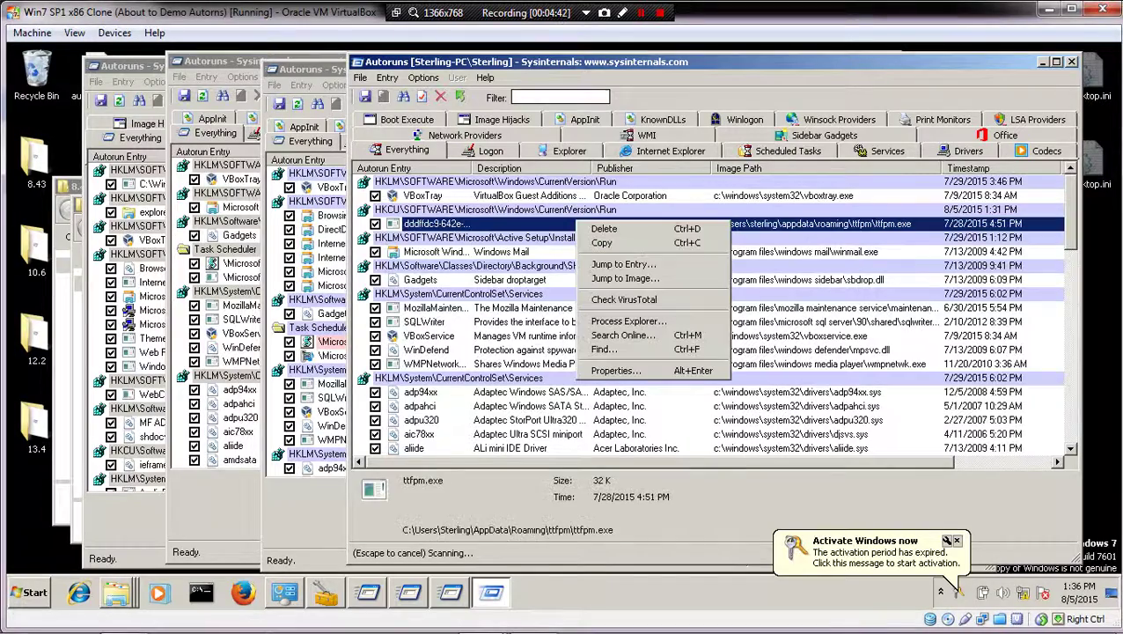
pyautogui.click(625, 266)
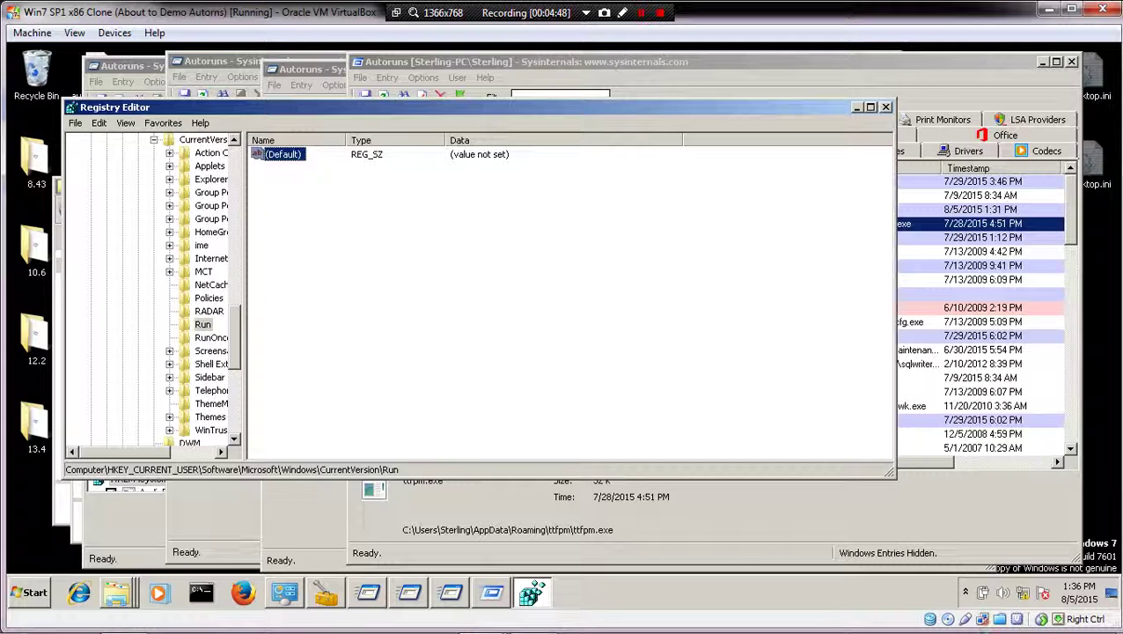
pyautogui.hotkey('alt', 'Tab')
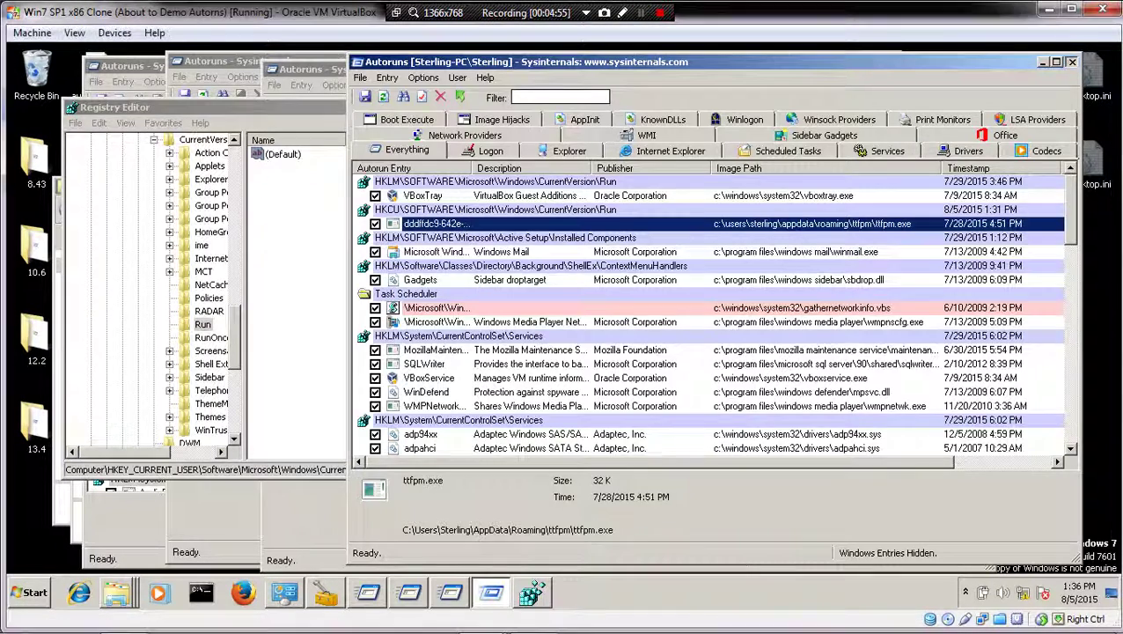
# - Close the Autoruns windows, Registry Editor and the version folder windows to clear the desktop
pyautogui.hotkey('alt', 'F4')
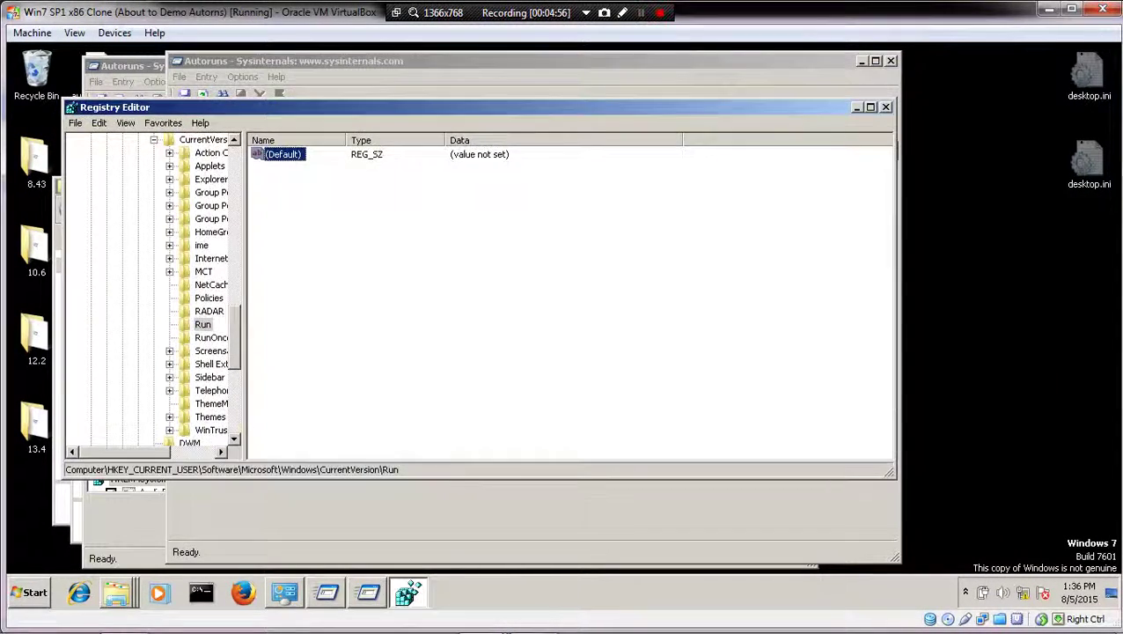
pyautogui.hotkey('alt', 'F4')
pyautogui.hotkey('alt', 'F4')
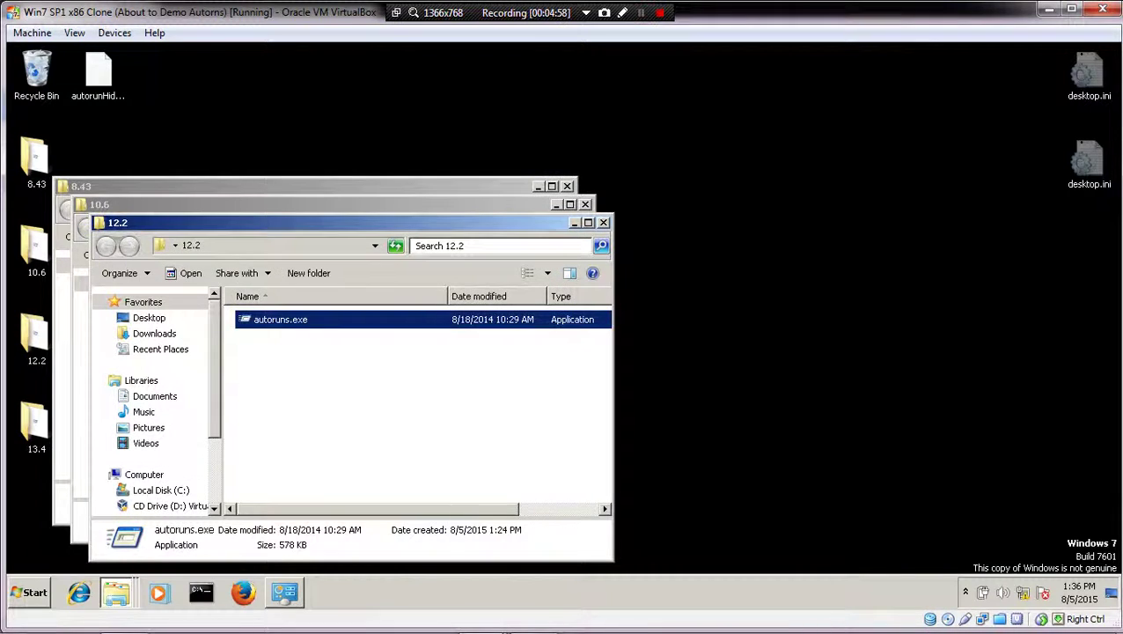
pyautogui.hotkey('alt', 'F4')
pyautogui.hotkey('alt', 'F4')
pyautogui.hotkey('alt', 'F4')
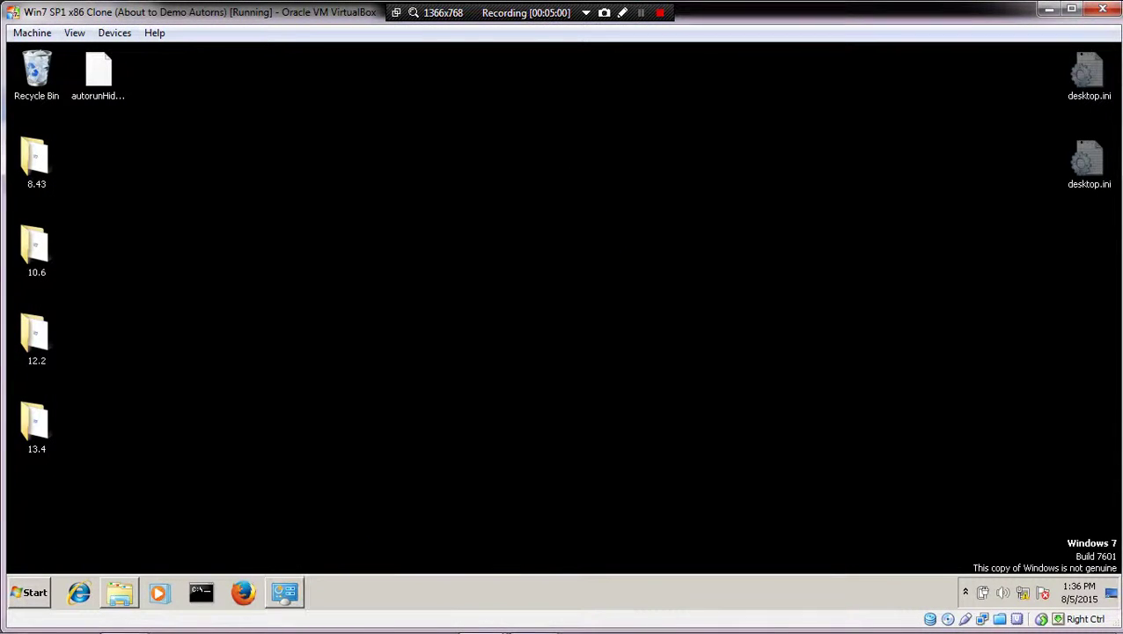
# - Launch Compatibility Administrator (32-bit) with elevated rights
pyautogui.press('super')
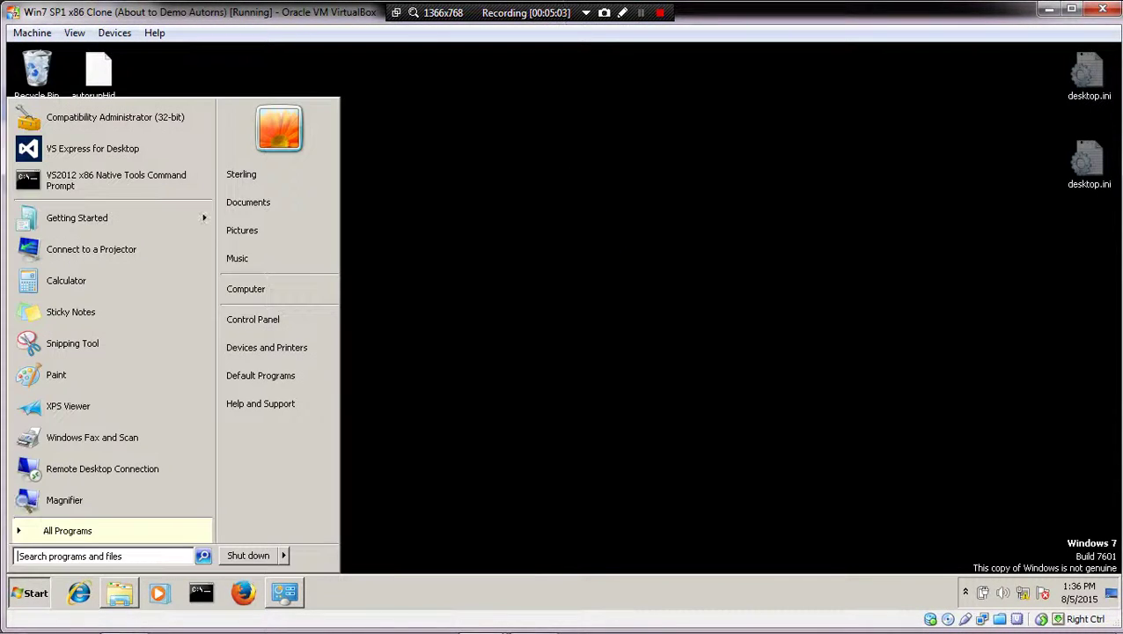
pyautogui.press('Return')
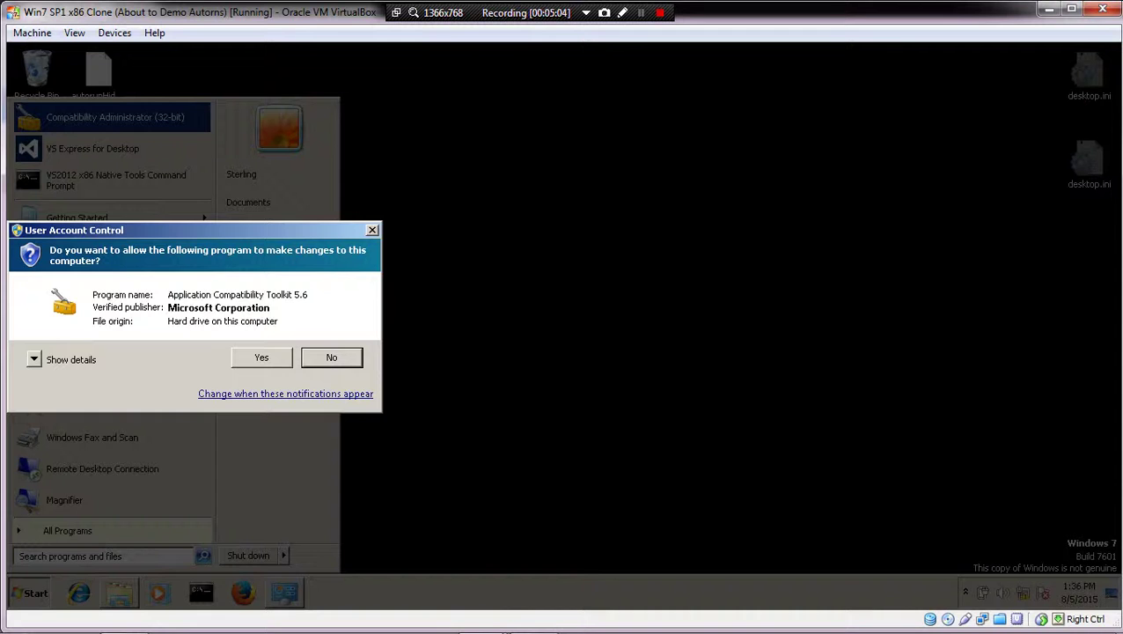
pyautogui.hotkey('alt', 'y')
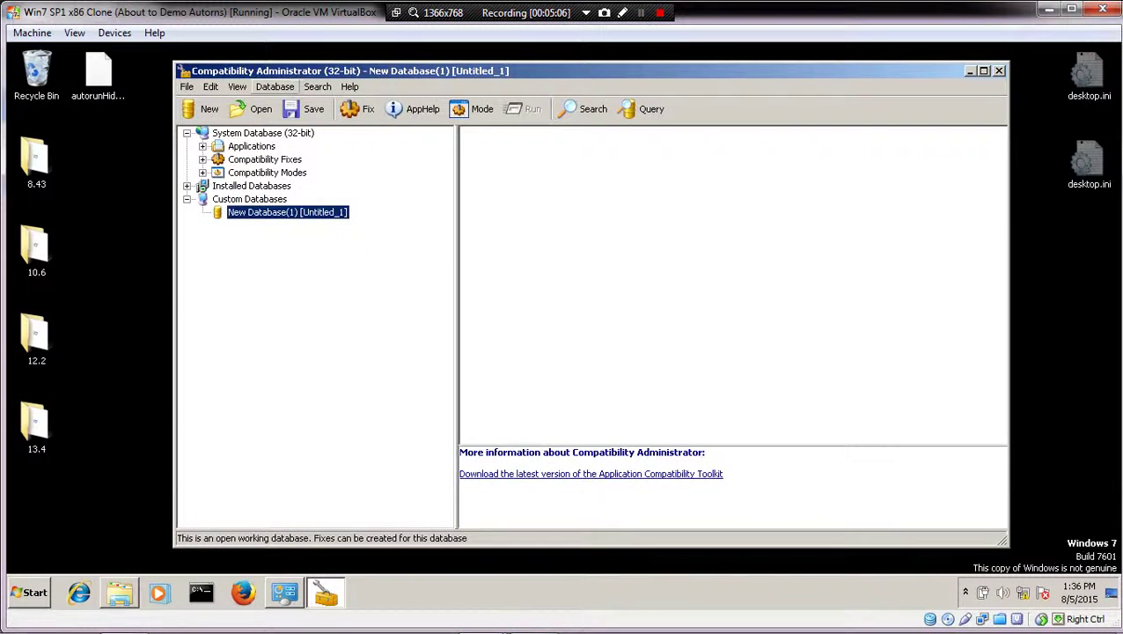
# - Open autorunHider_sysinternals_killer_x86.sdb from the desktop and show the description of the TerminateExe fix applied to procexp.exe
pyautogui.hotkey('ctrl', 'o')
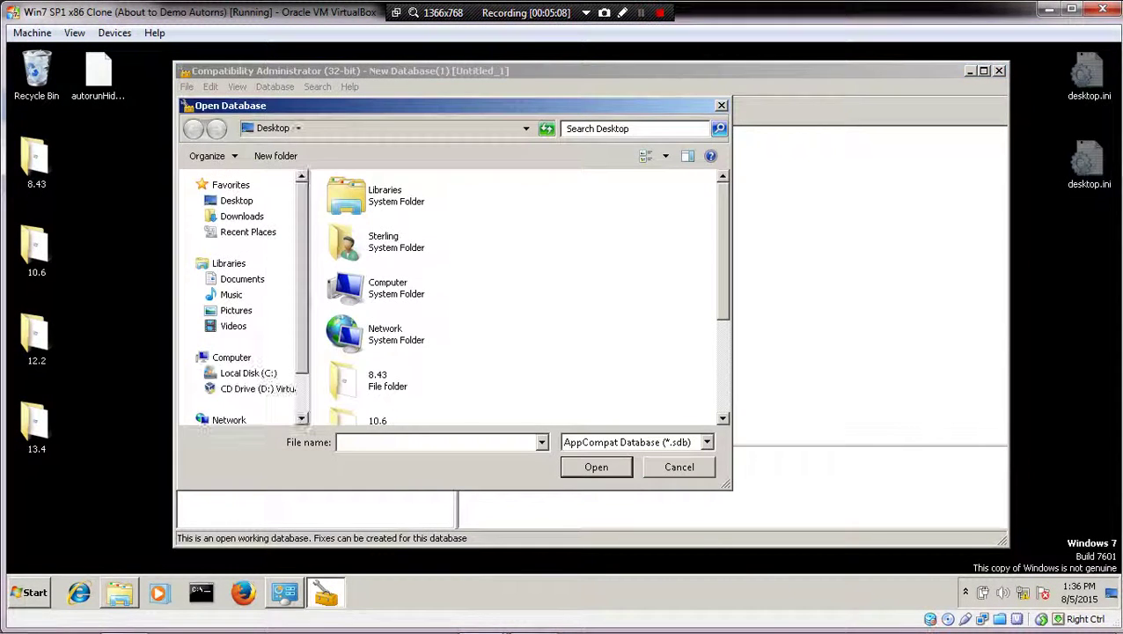
pyautogui.scroll(-4, 519, 295)
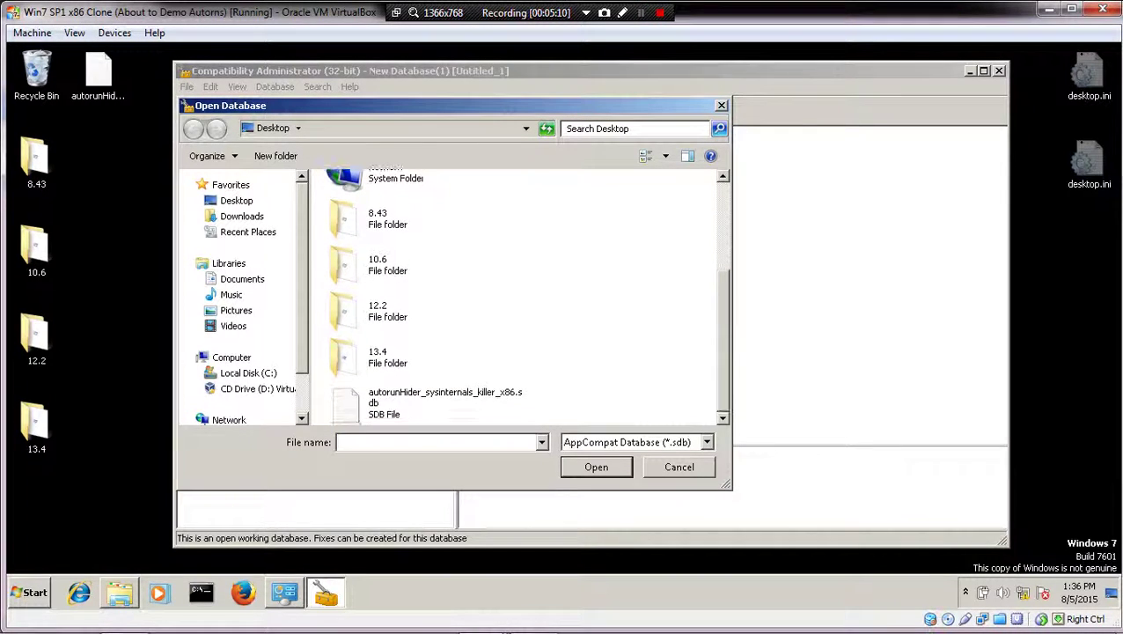
pyautogui.doubleClick(445, 403)
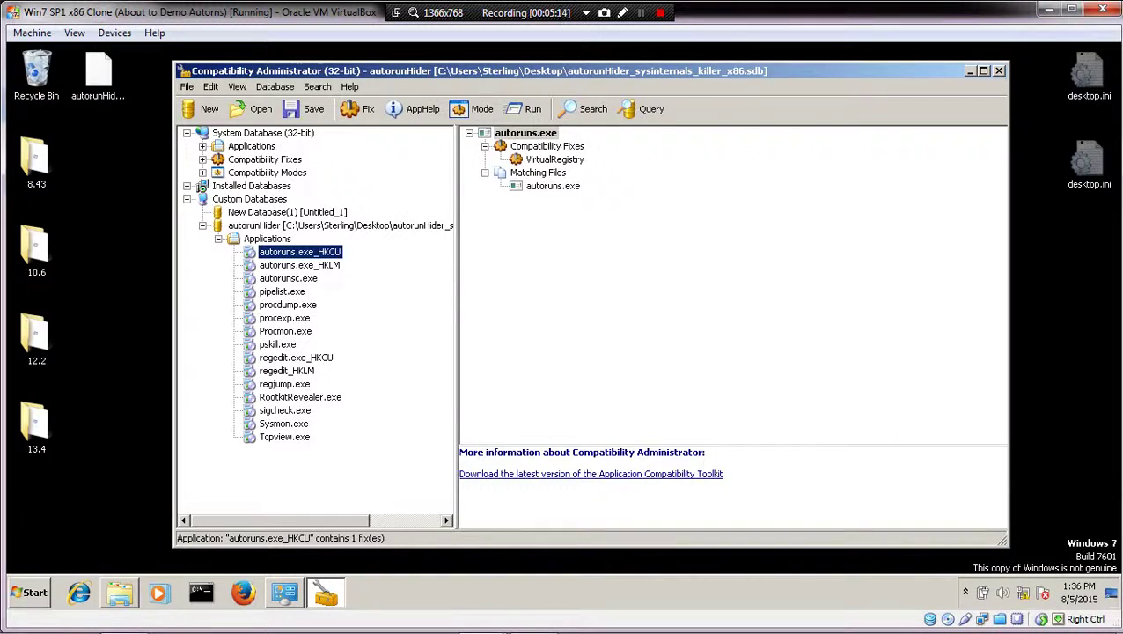
pyautogui.click(285, 318)
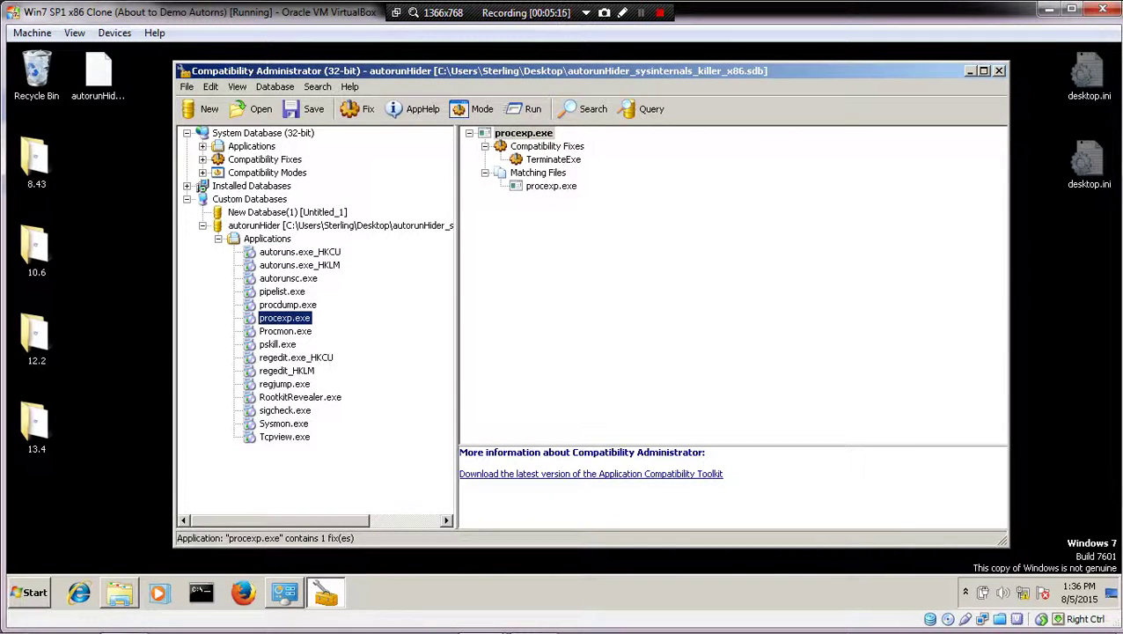
pyautogui.click(552, 160)
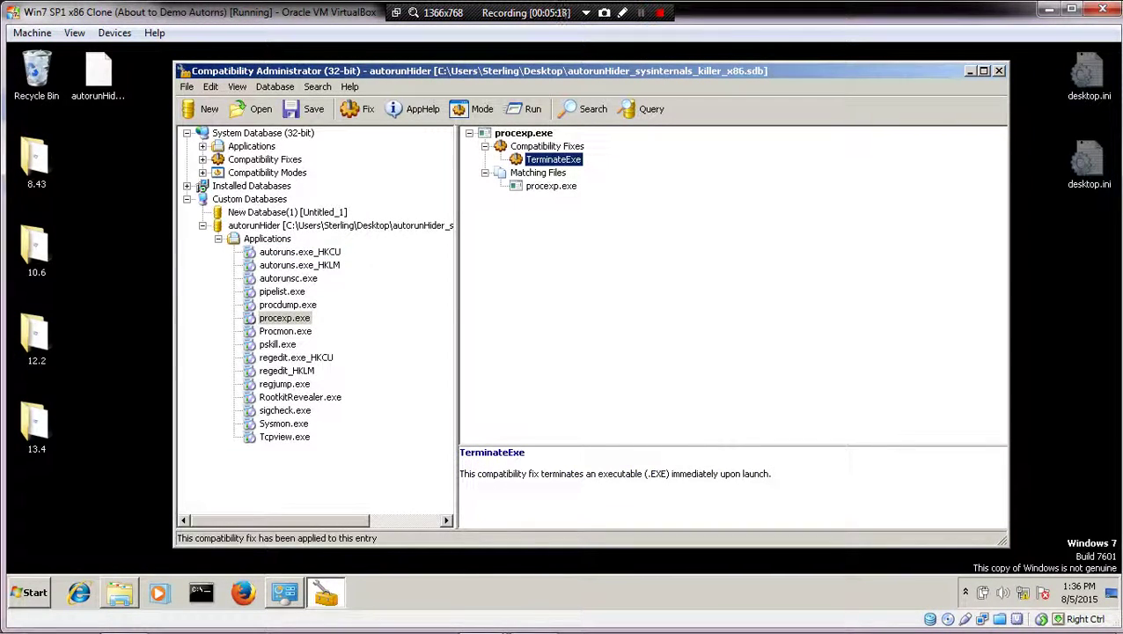
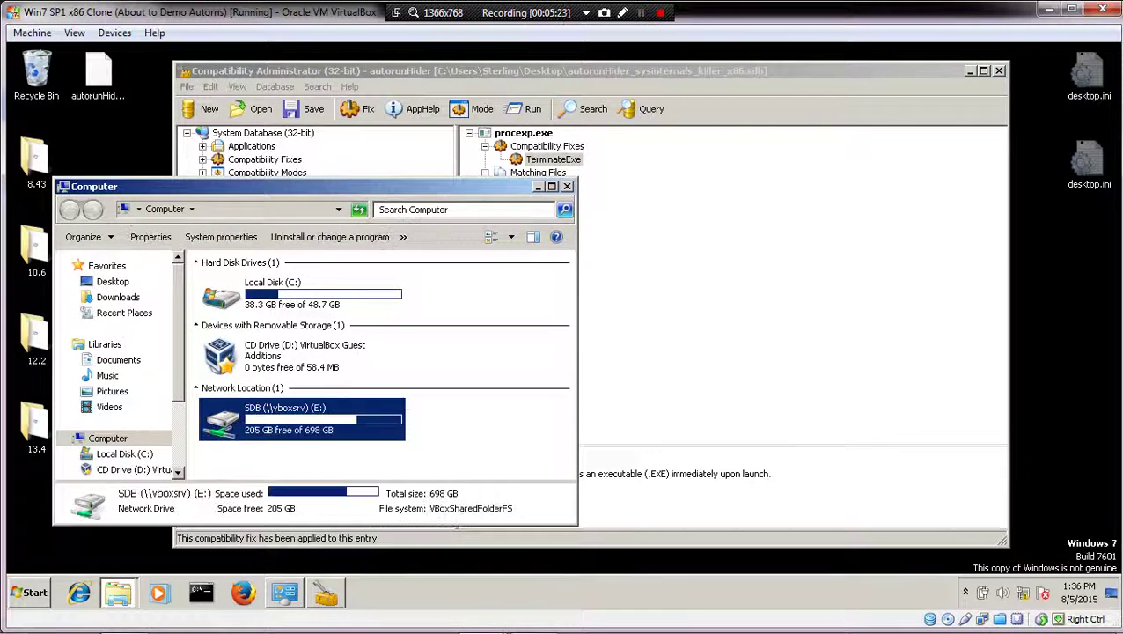
# - Open SysinternalsSuite.zip in the Demo Autoruns folder on the SDB (E:) network drive
pyautogui.click(244, 319)
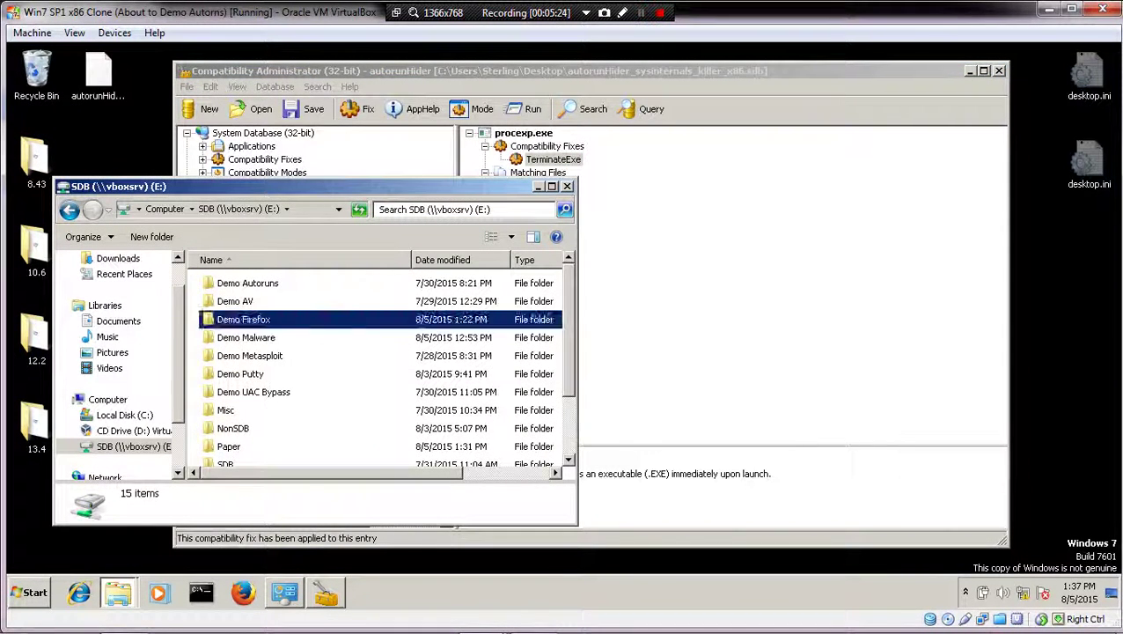
pyautogui.scroll(-2, 378, 368)
pyautogui.scroll(2, 379, 368)
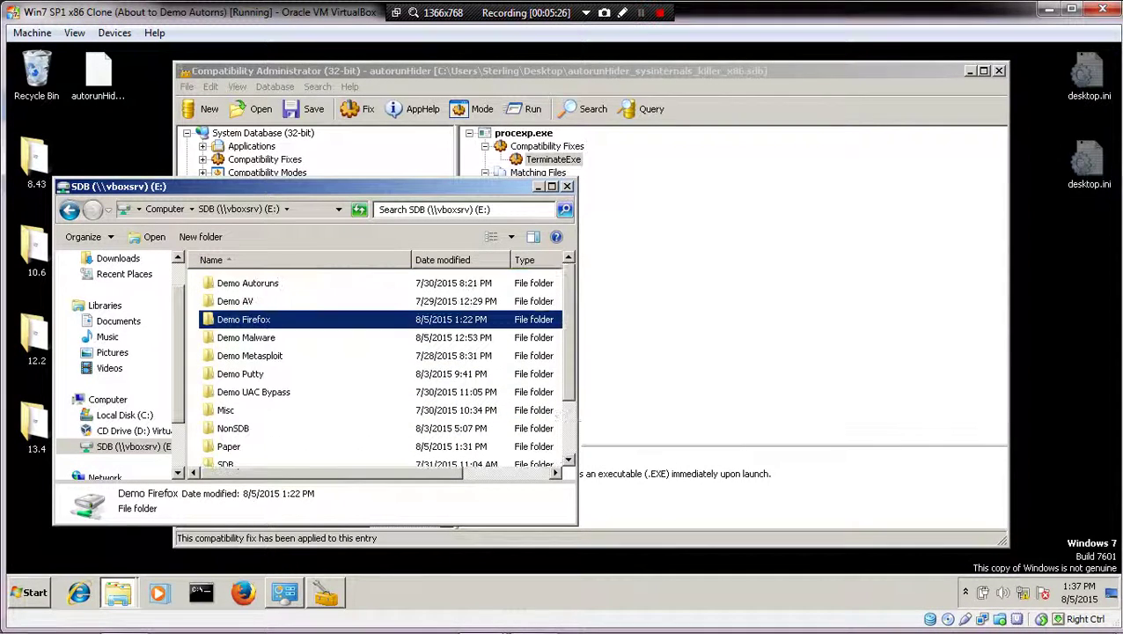
pyautogui.doubleClick(235, 278)
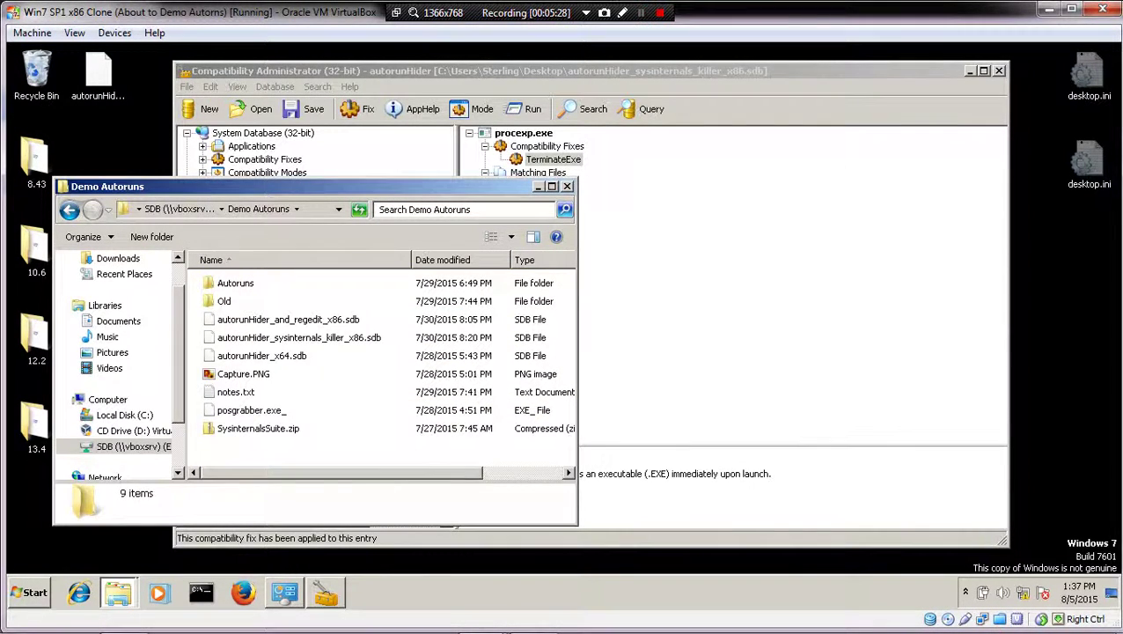
pyautogui.click(258, 428)
pyautogui.press('Return')
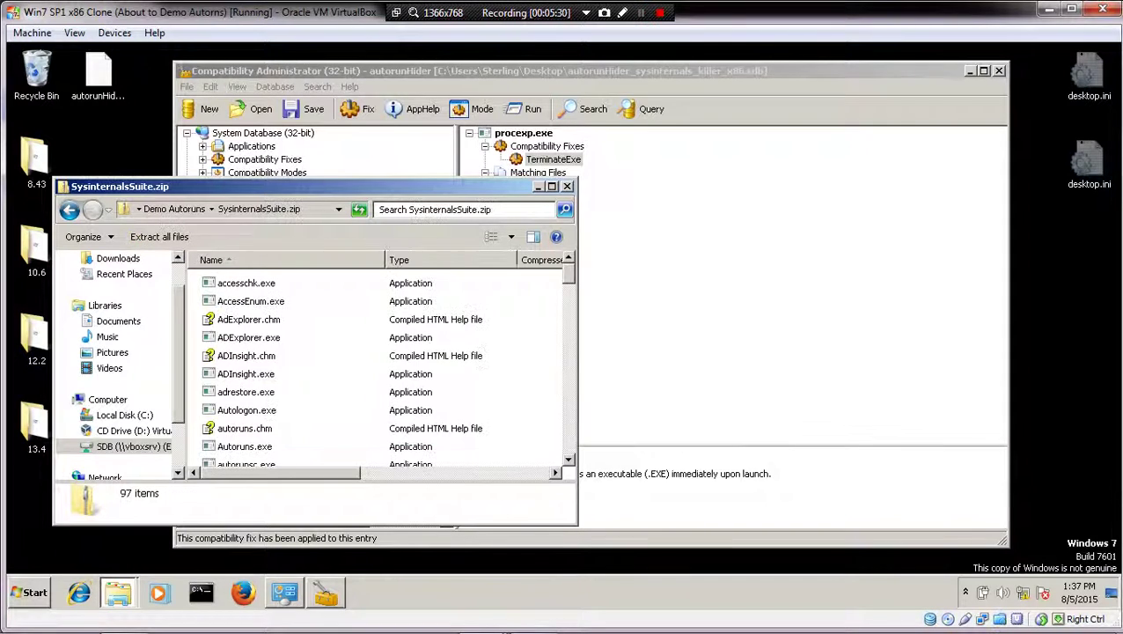
# - Copy procexp.exe from SysinternalsSuite.zip to the desktop and close the archive window
pyautogui.press('a')
pyautogui.press('d')
pyautogui.press('p')
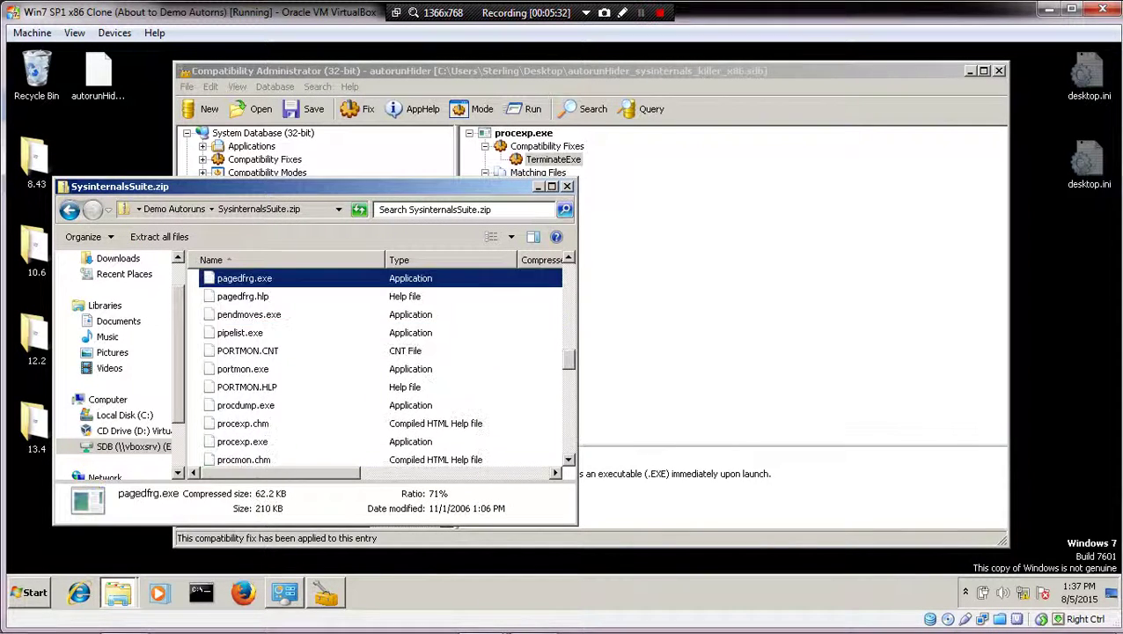
pyautogui.press('r')
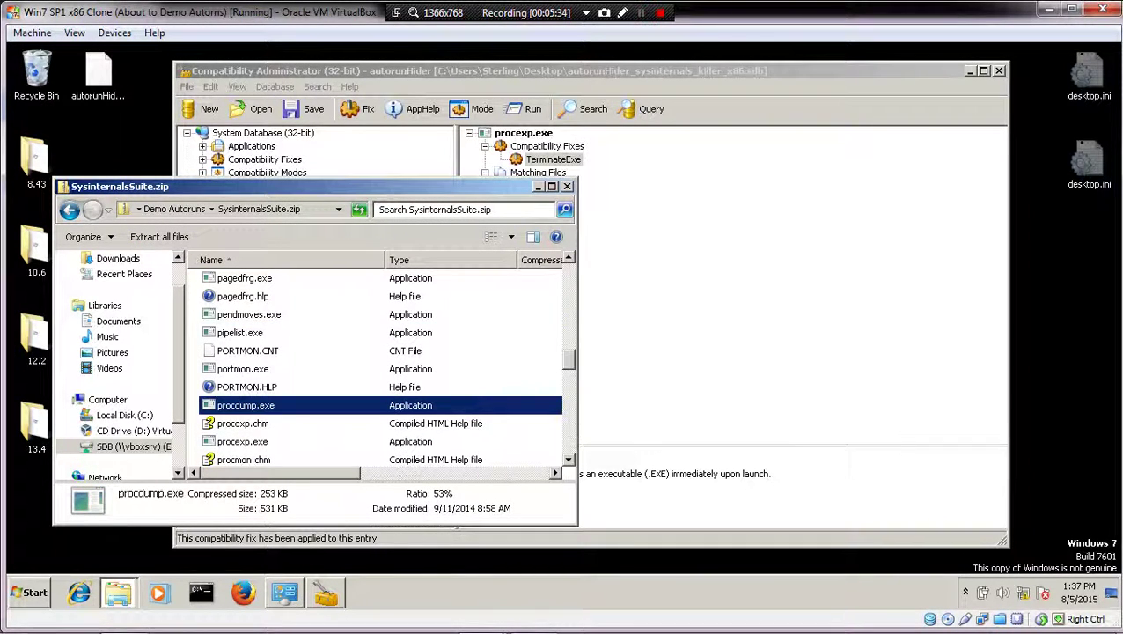
pyautogui.press('Down')
pyautogui.press('Down')
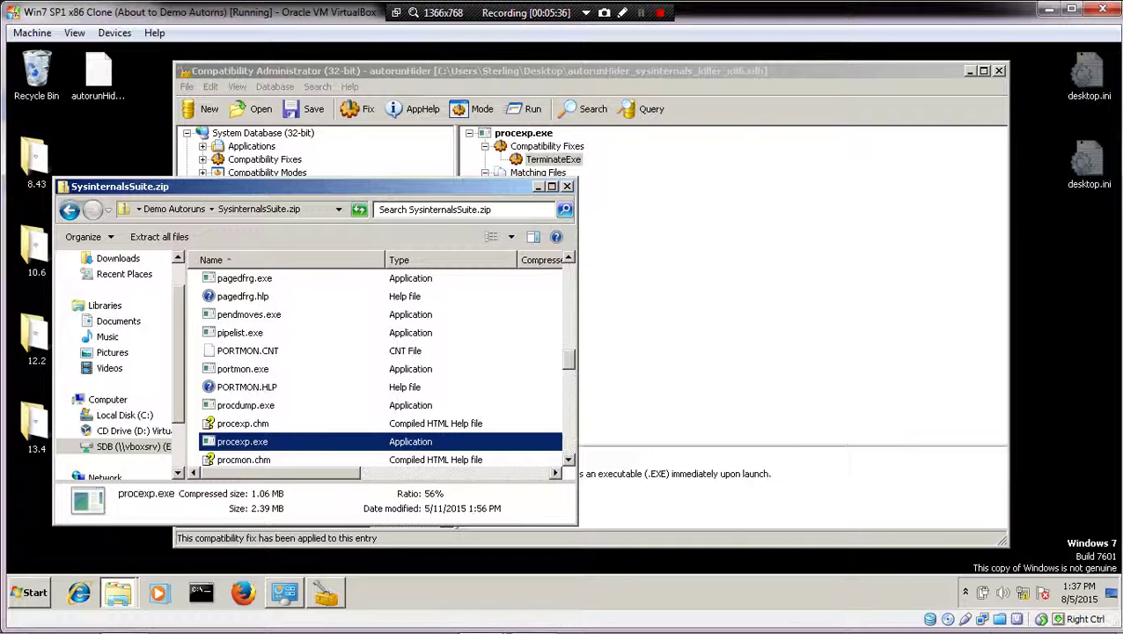
pyautogui.moveTo(242, 441); pyautogui.dragTo(35, 508)
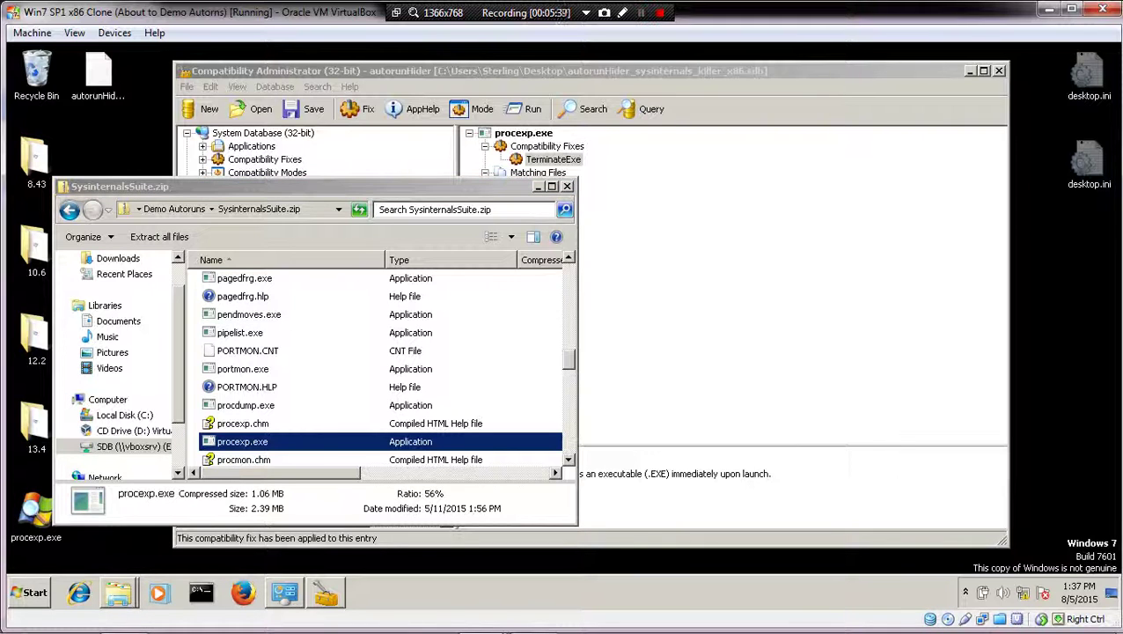
pyautogui.hotkey('alt', 'F4')
# - Try to run procexp.exe from the desktop, starting it twice
pyautogui.doubleClick(37, 510)
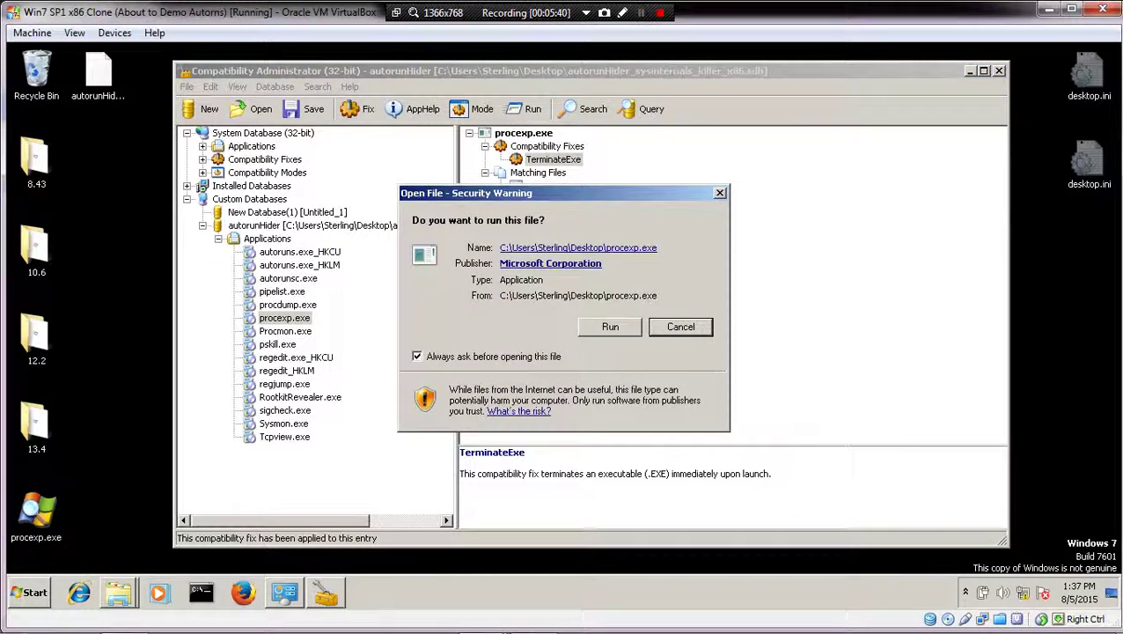
pyautogui.press('Return')
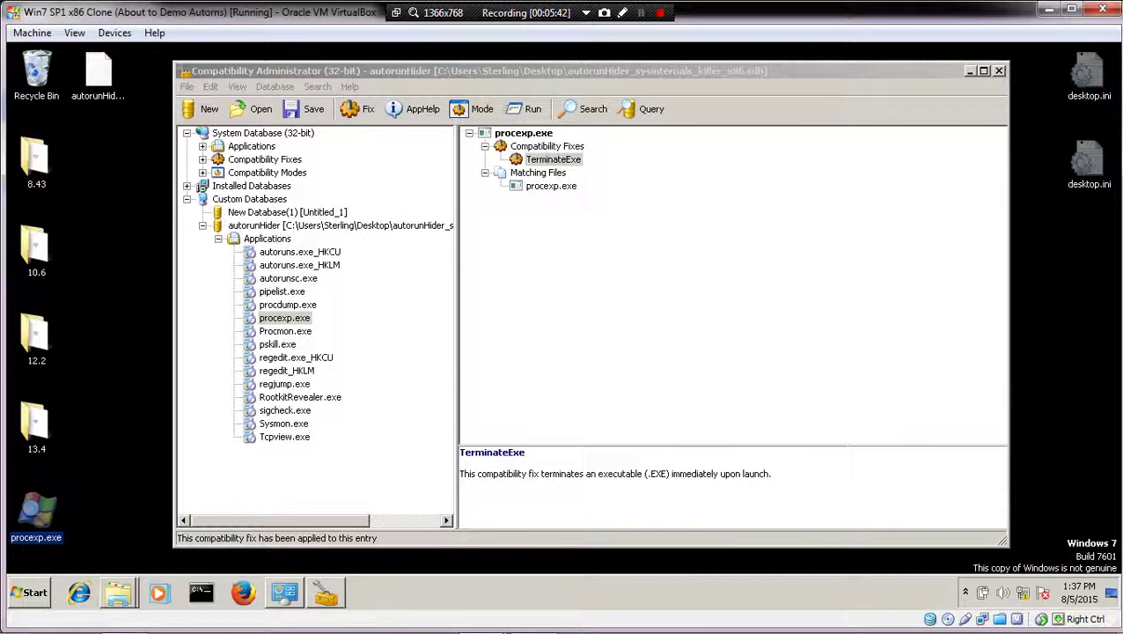
pyautogui.press('Return')
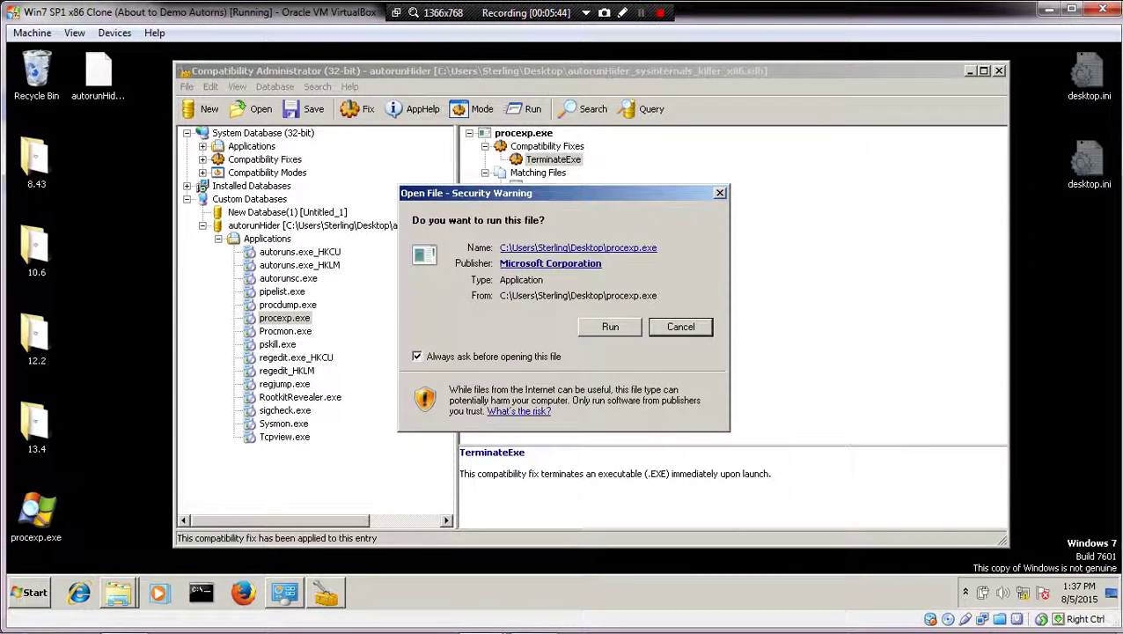
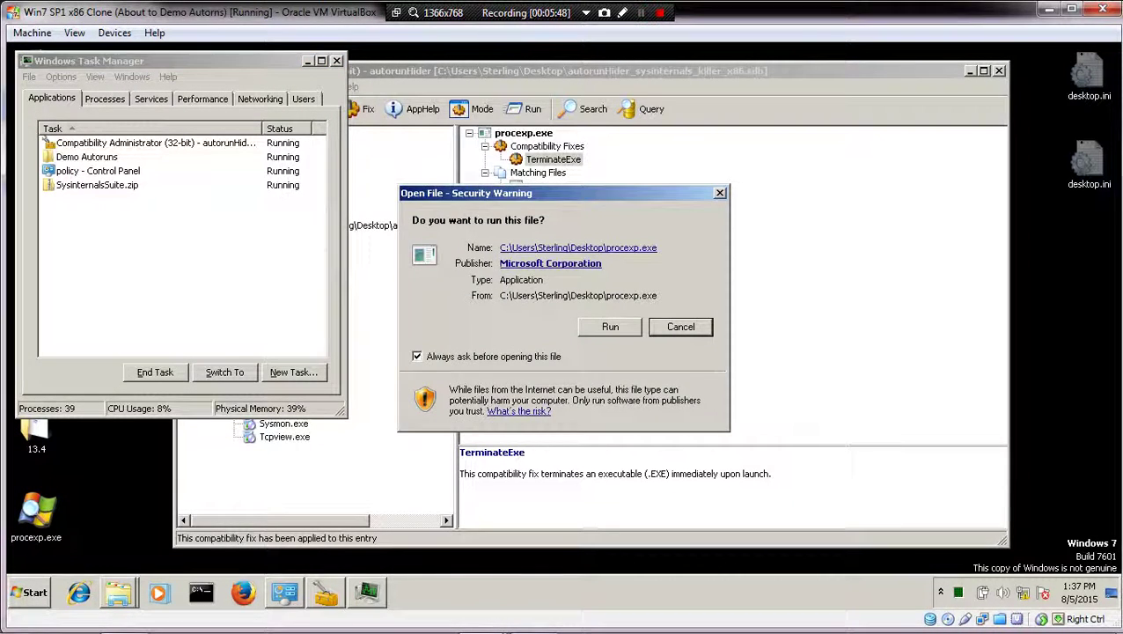
# - Run procexp.exe again while watching Task Manager's process list, and return to the autorunHider database in Compatibility Administrator
pyautogui.press('Return')
pyautogui.click(105, 98)
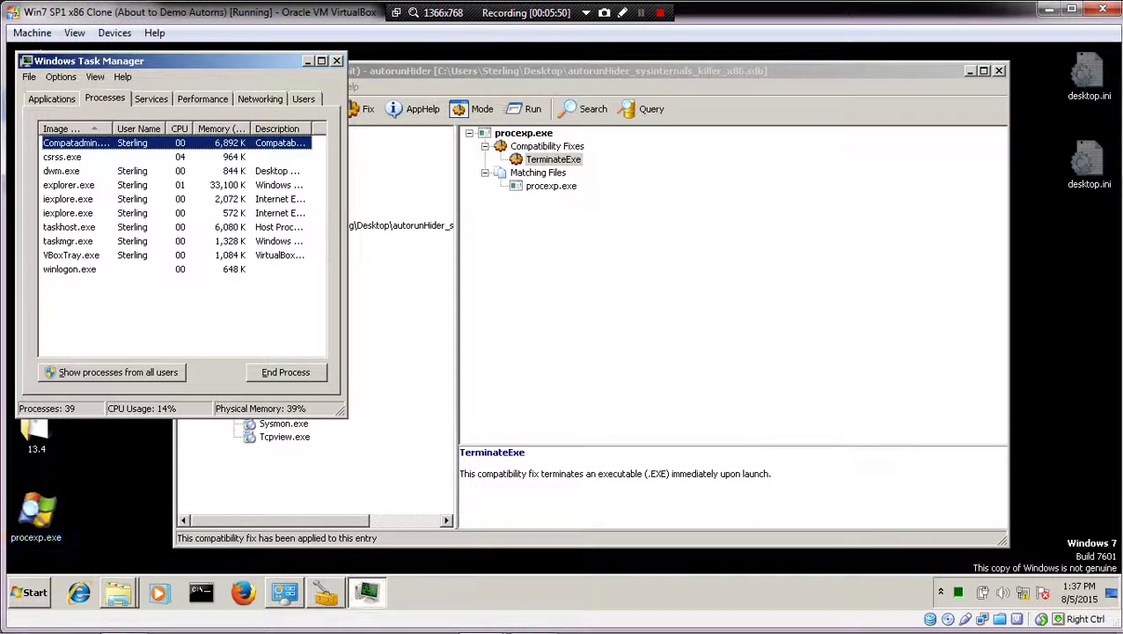
pyautogui.doubleClick(36, 510)
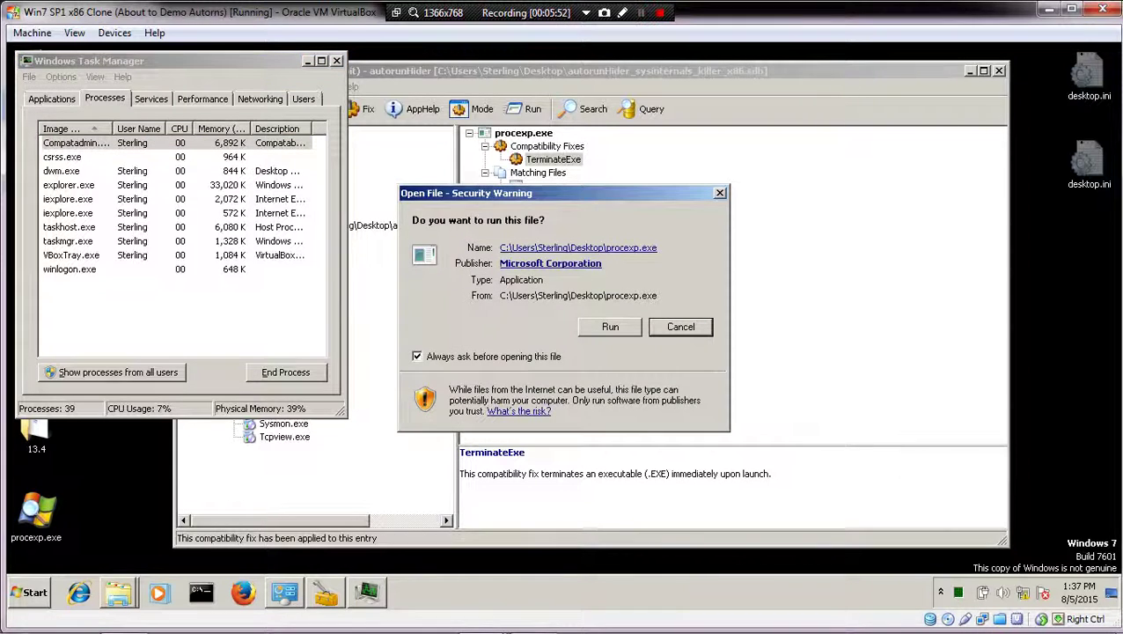
pyautogui.press('Return')
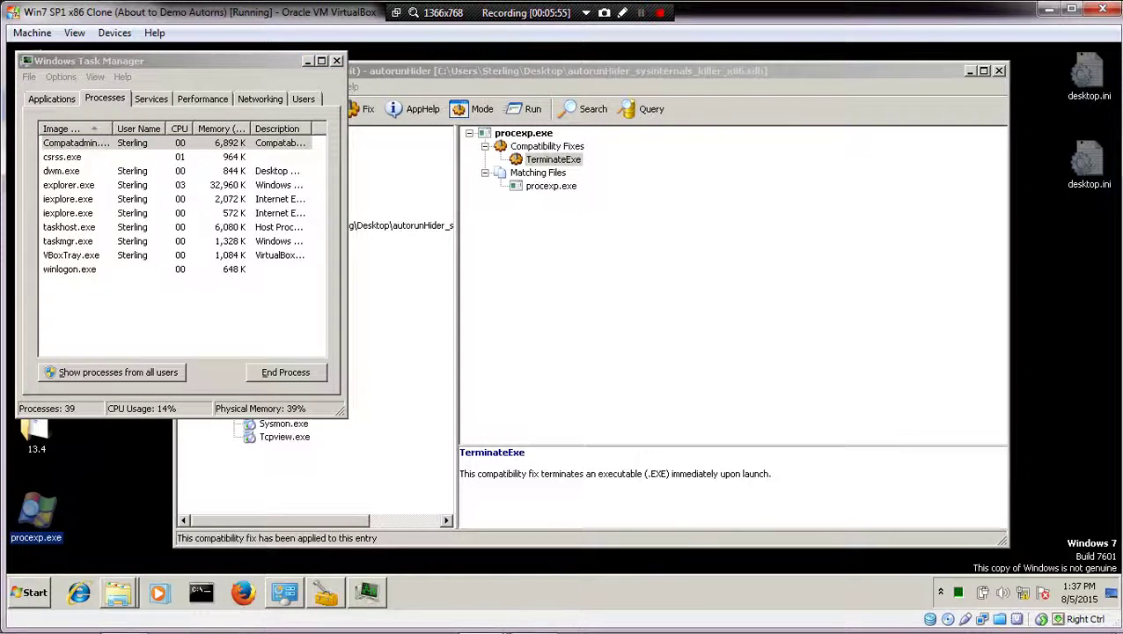
pyautogui.hotkey('alt', 'Tab')
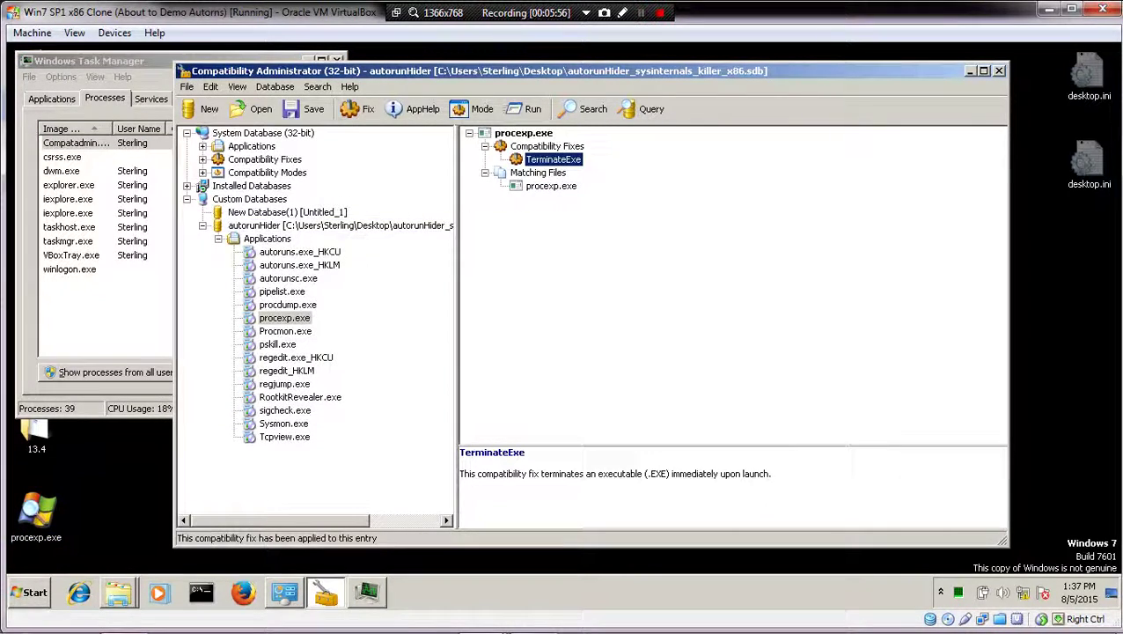
# - Uninstall the autorunHider database from the installed databases in Compatibility Administrator
pyautogui.click(250, 186)
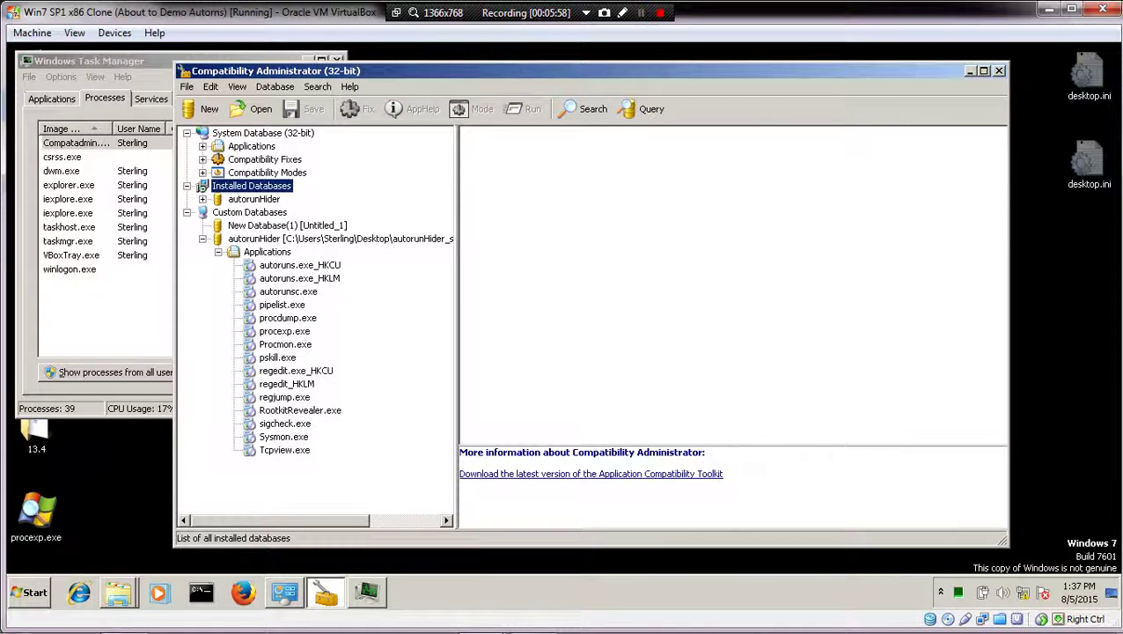
pyautogui.rightClick(231, 199)
pyautogui.click(255, 228)
pyautogui.click(671, 366)
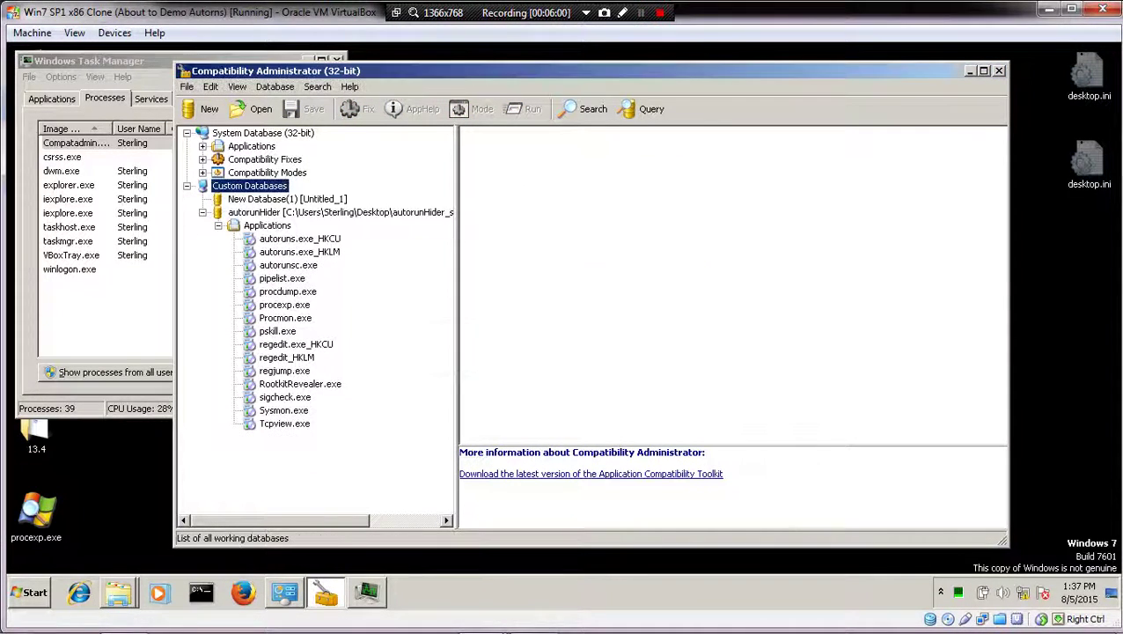
# - Run procexp.exe from the desktop and accept the Process Explorer license agreement
pyautogui.doubleClick(36, 512)
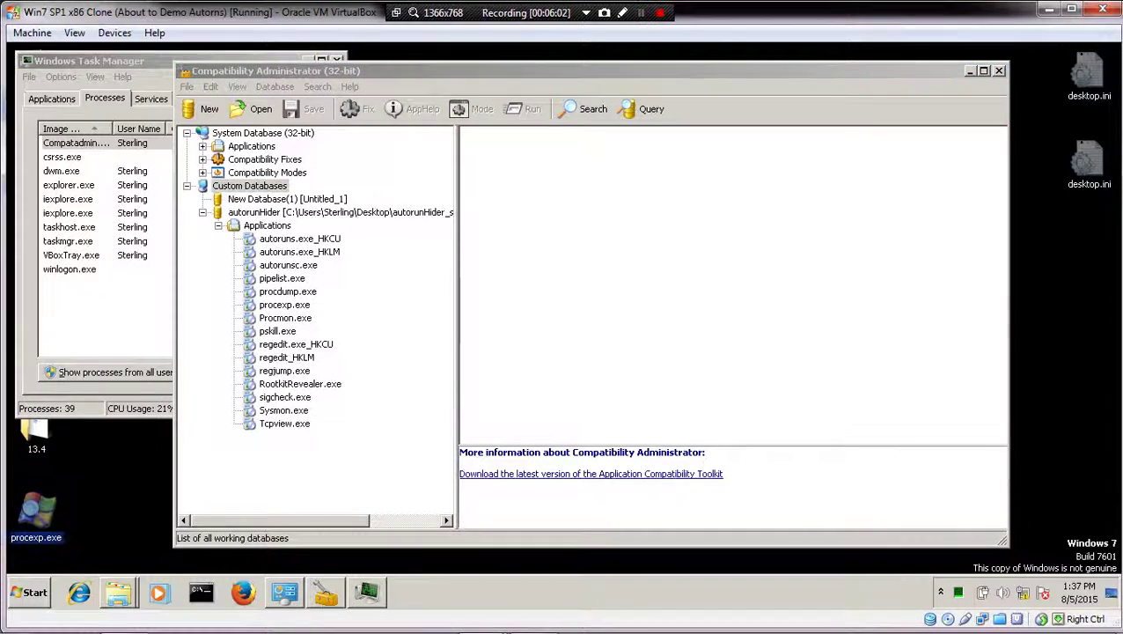
pyautogui.press('Return')
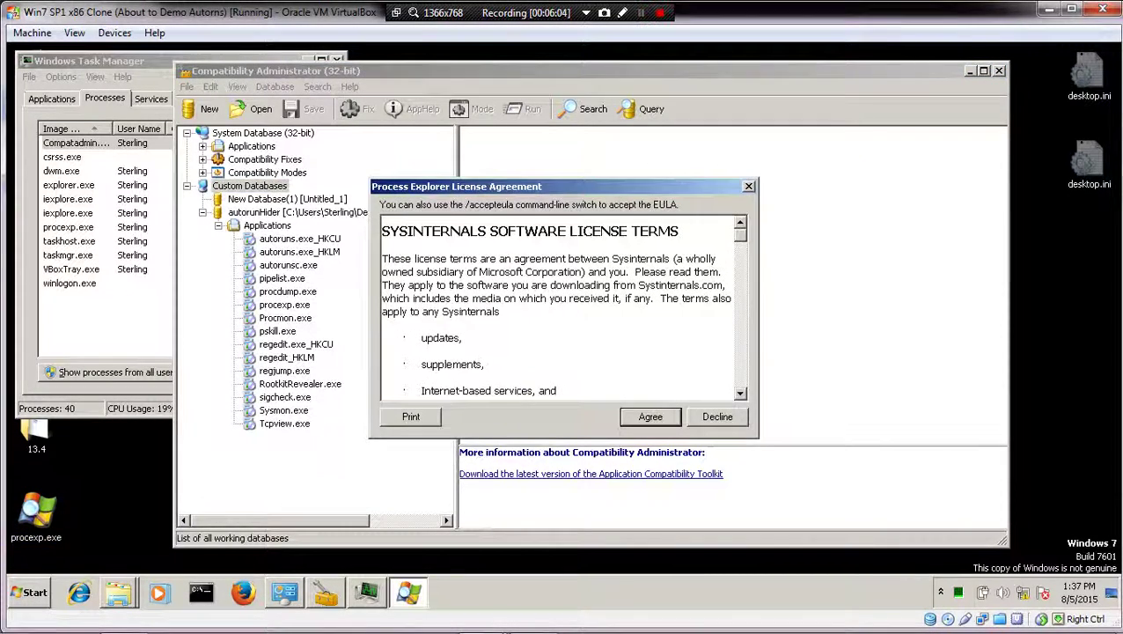
pyautogui.press('Return')
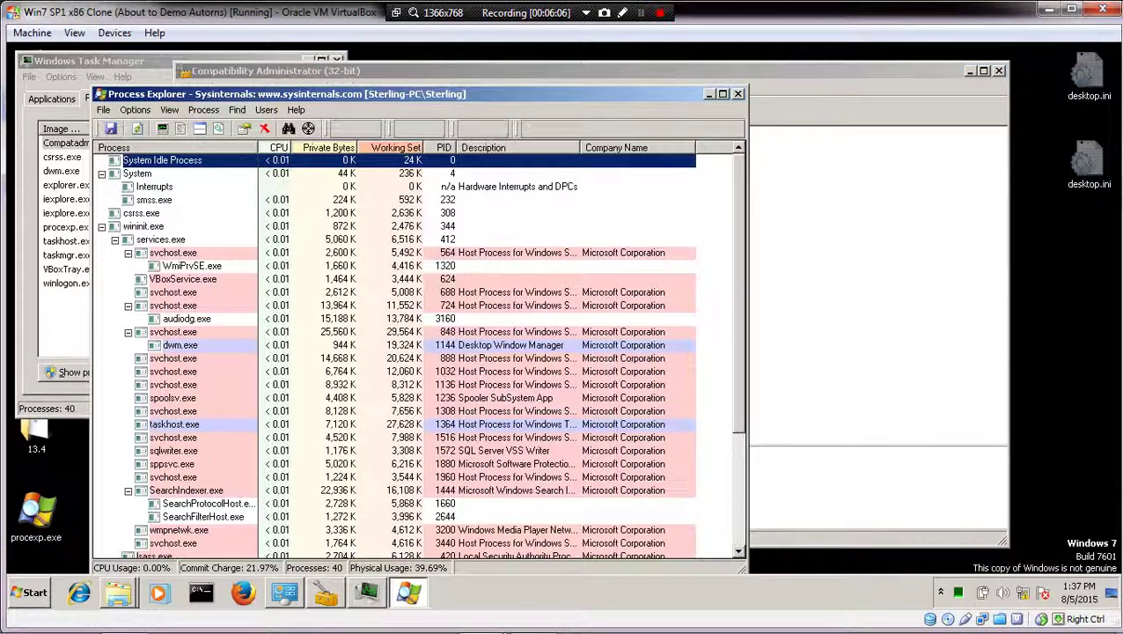
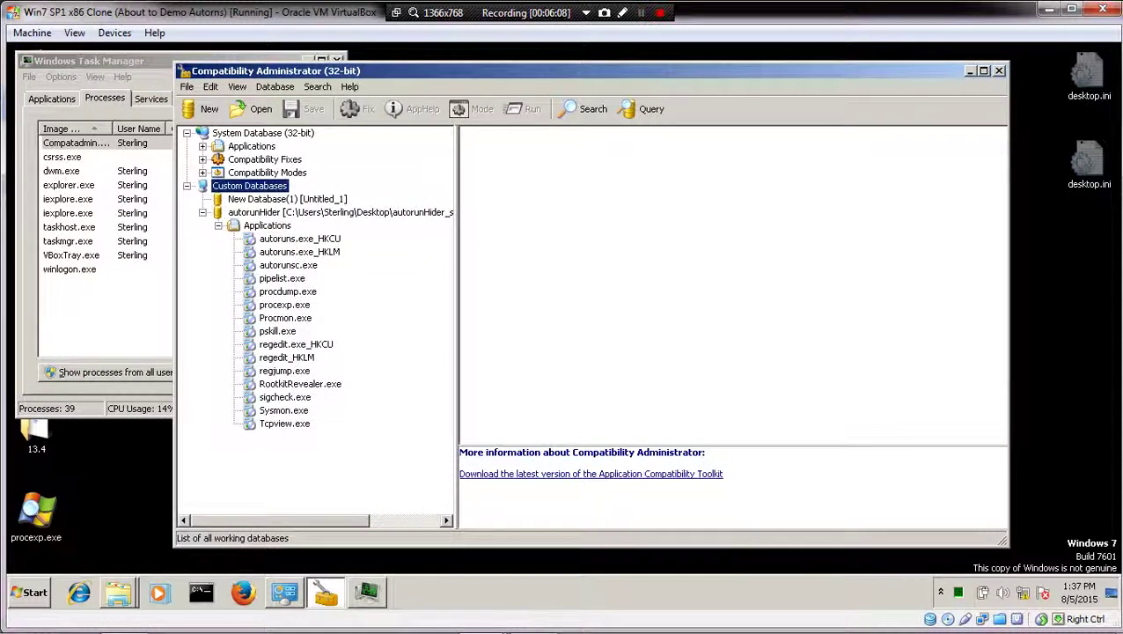
# - Install the custom autorunHider database again
pyautogui.rightClick(264, 212)
pyautogui.click(282, 237)
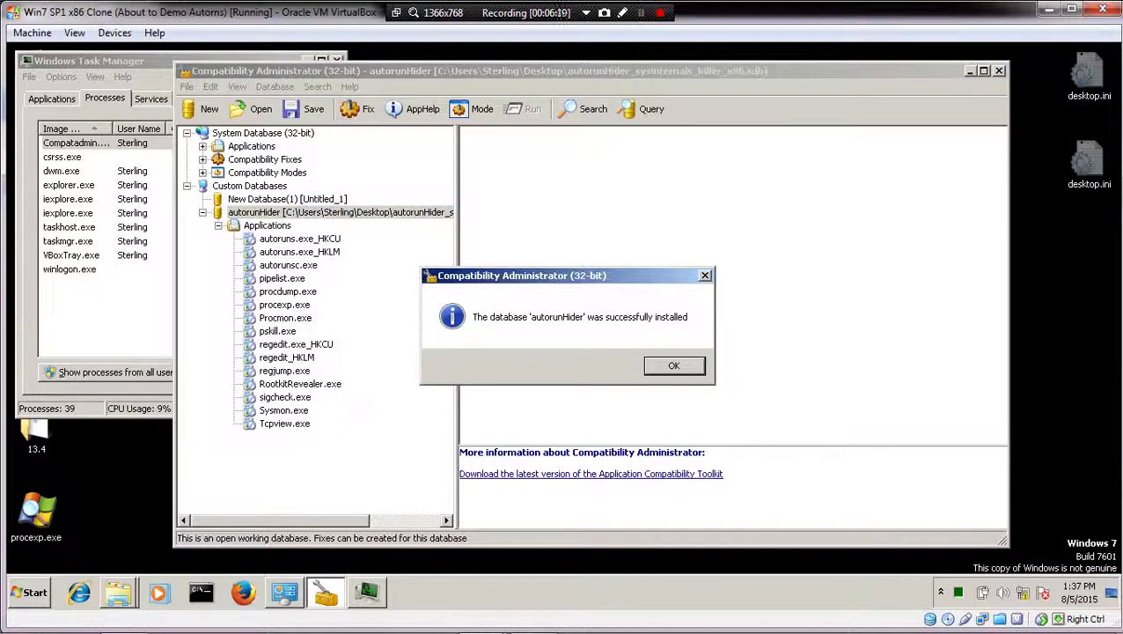